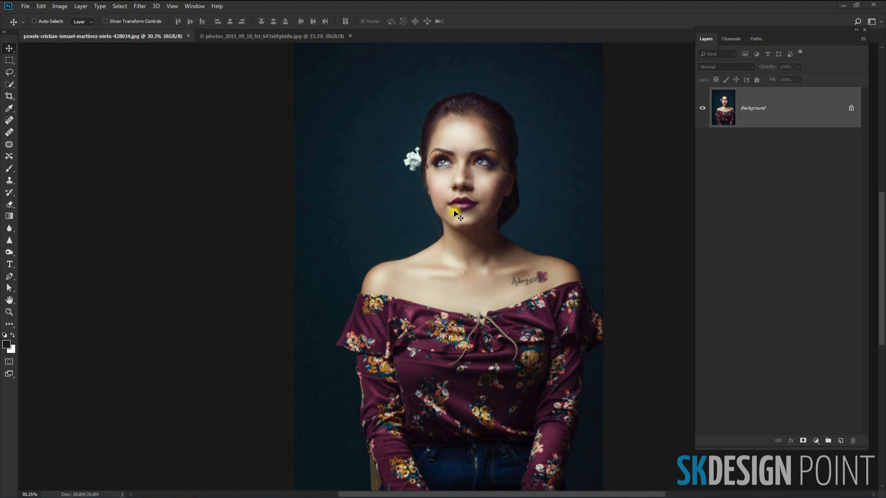
# Copy the whole cracked-paint texture image and paste it as a new layer into the portrait document.
pyautogui.scroll(-3, 372, 239)
pyautogui.scroll(4, 430, 217)
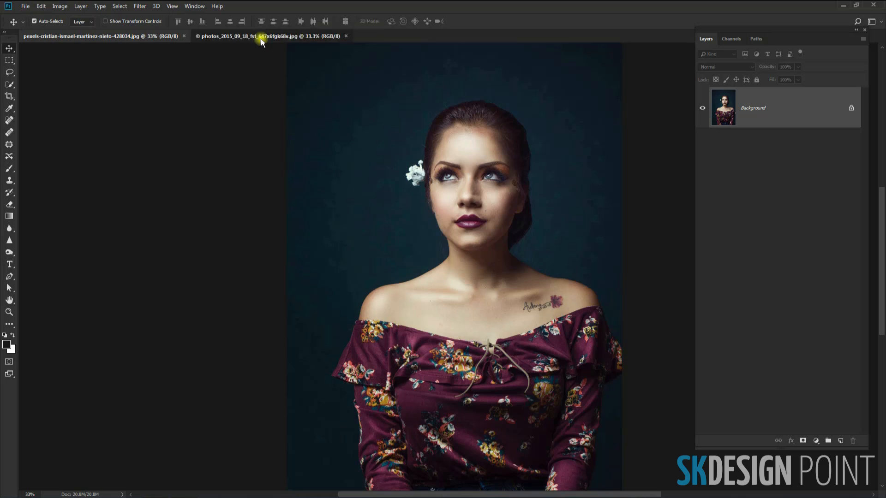
pyautogui.click(261, 38)
pyautogui.scroll(-1, 351, 178)
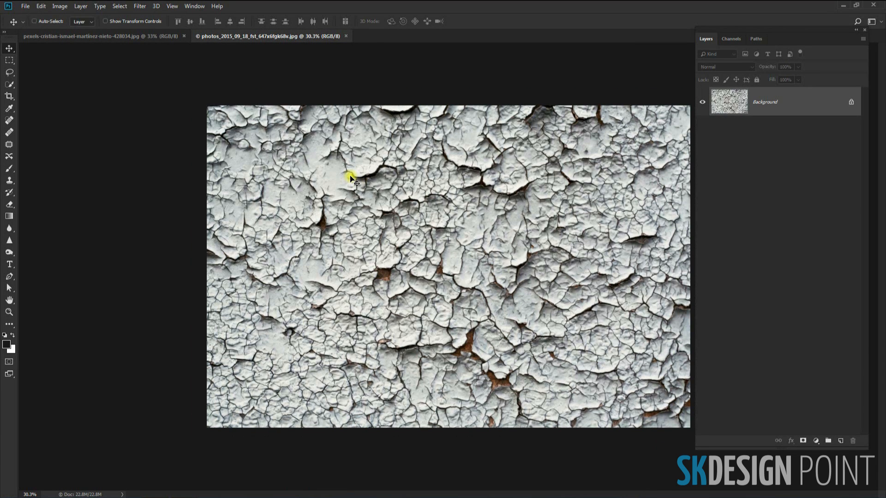
pyautogui.hotkey('ctrl', 'a')
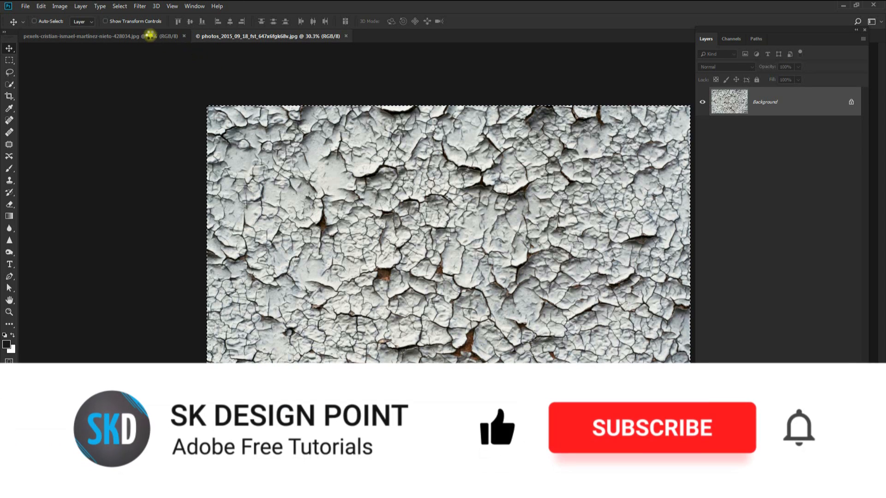
pyautogui.click(149, 36)
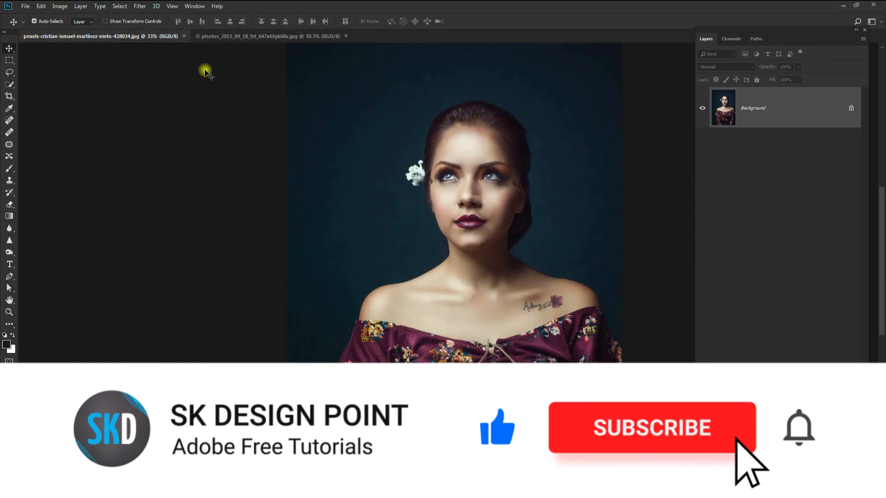
pyautogui.hotkey('ctrl', 'v')
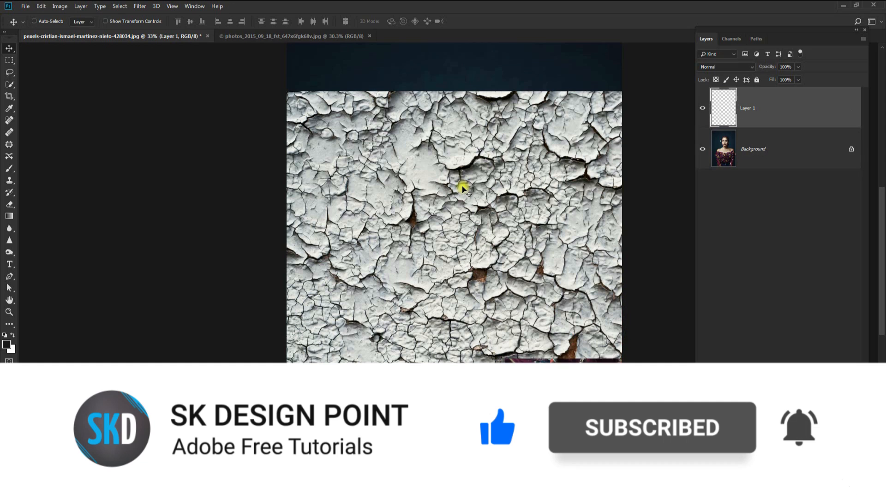
# Close the cracked-paint texture document and return to the portrait.
pyautogui.hotkey('ctrl', '0')
pyautogui.click(324, 38)
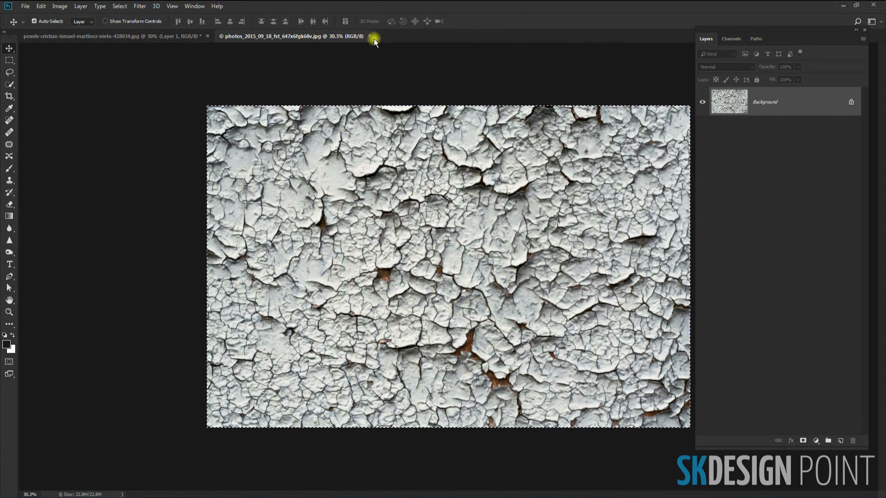
pyautogui.click(369, 36)
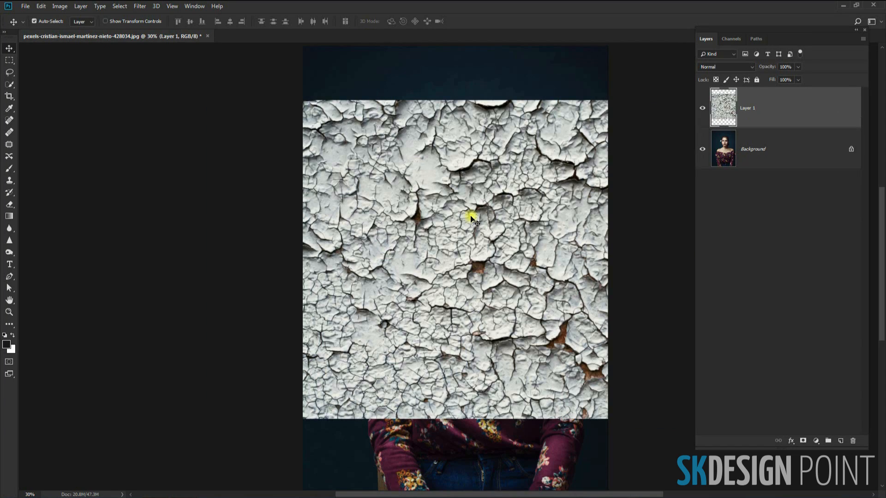
# Lower the texture layer's opacity to 39% so the portrait shows through.
pyautogui.scroll(-2, 471, 218)
pyautogui.click(798, 67)
pyautogui.moveTo(797, 77); pyautogui.dragTo(779, 77)
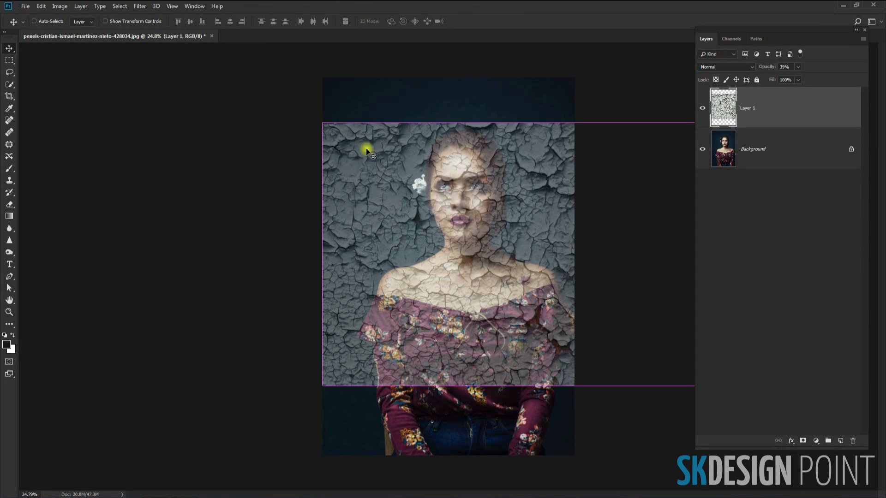
# Scale the texture layer down to about 58% with Free Transform and position it over the woman's face and neck.
pyautogui.hotkey('ctrl', 't')
pyautogui.hotkey('ctrl', '0')
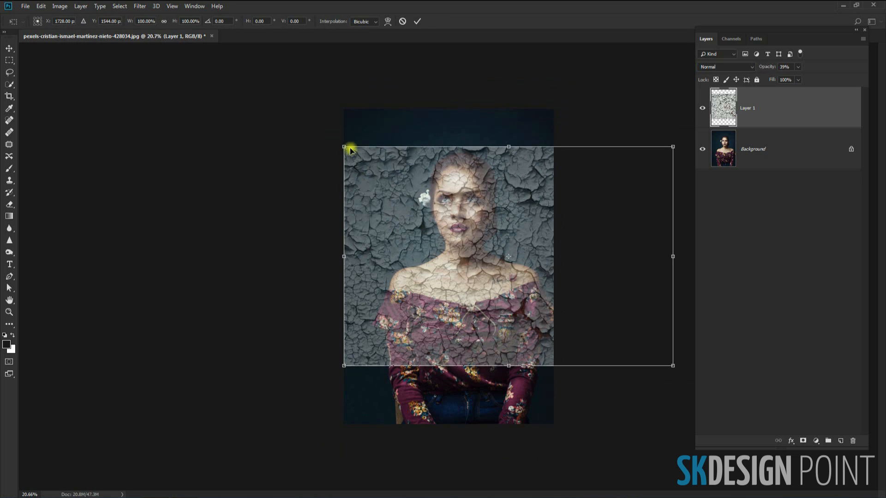
pyautogui.moveTo(344, 146); pyautogui.dragTo(413, 190)
pyautogui.moveTo(528, 231); pyautogui.dragTo(495, 187)
pyautogui.hotkey('ctrl', '+')
pyautogui.hotkey('ctrl', '+')
pyautogui.scroll(2, 467, 199)
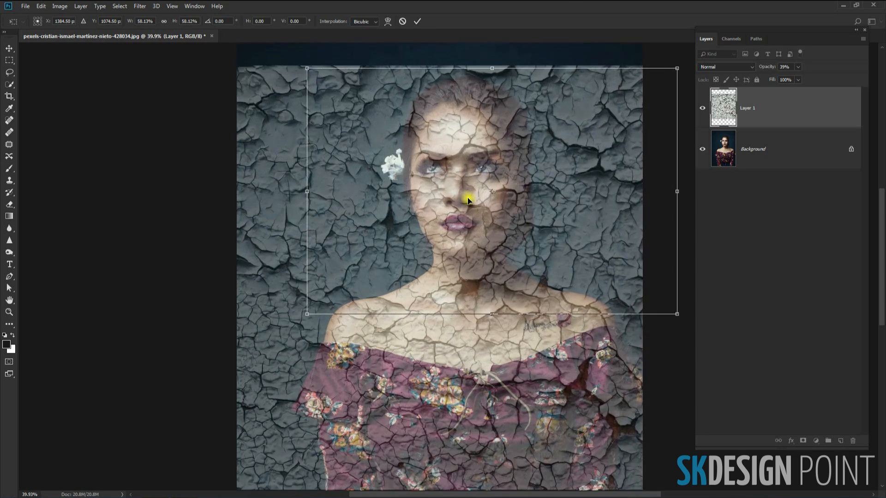
pyautogui.moveTo(486, 174); pyautogui.dragTo(478, 154)
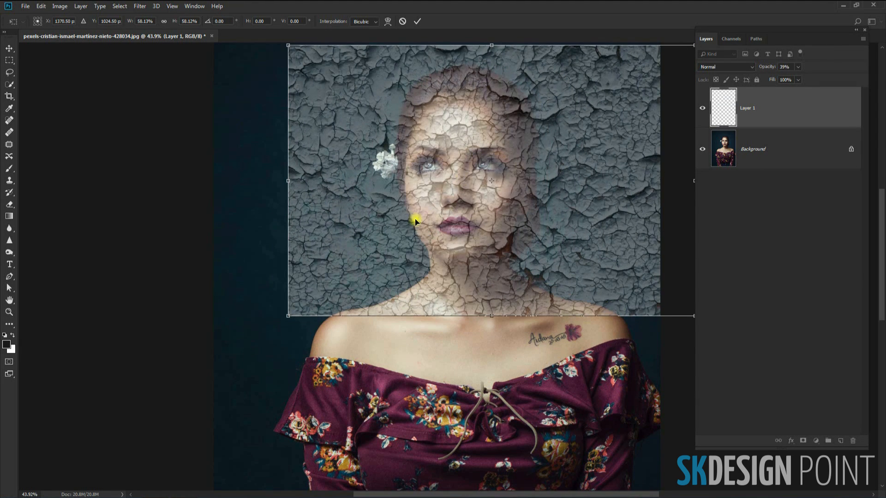
# Rotate the texture about 9.6° clockwise, shift it over the face, and apply the transform.
pyautogui.scroll(-1, 333, 151)
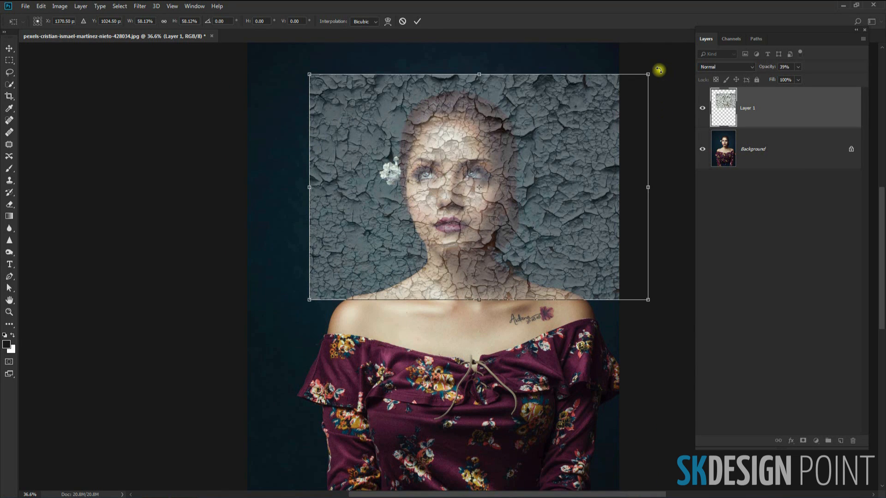
pyautogui.moveTo(664, 82); pyautogui.dragTo(666, 112)
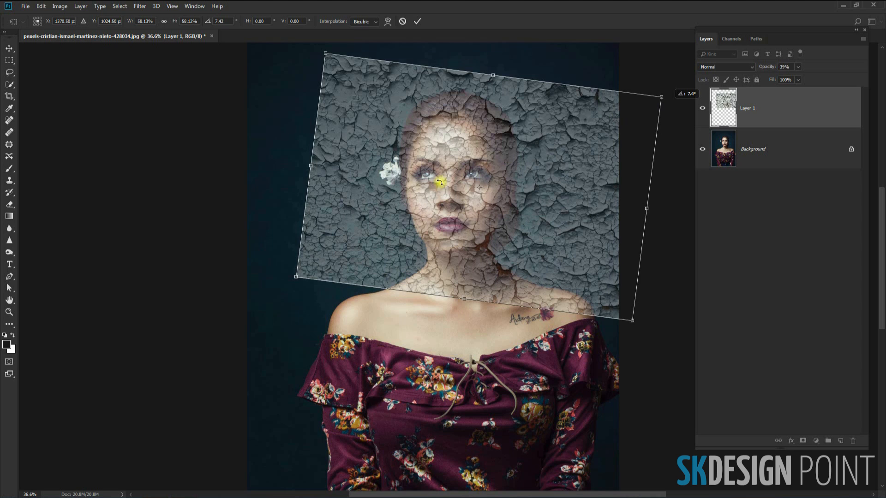
pyautogui.scroll(1, 416, 196)
pyautogui.moveTo(450, 183); pyautogui.dragTo(451, 183)
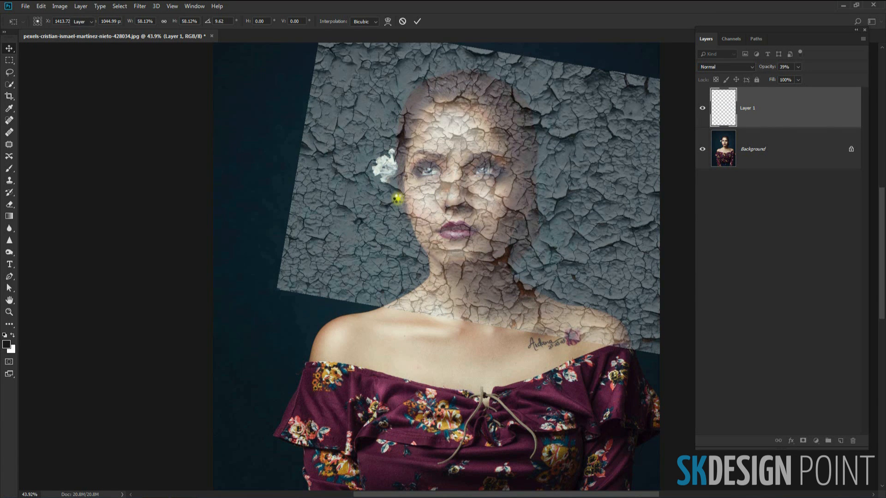
pyautogui.press('Return')
# Set the blend mode of Layer 1 to Multiply.
pyautogui.scroll(-2, 394, 206)
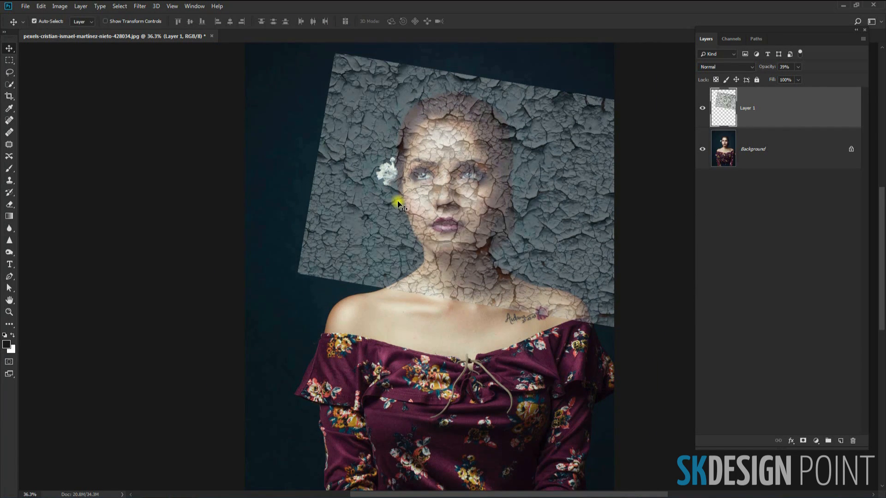
pyautogui.scroll(-1, 400, 205)
pyautogui.click(747, 68)
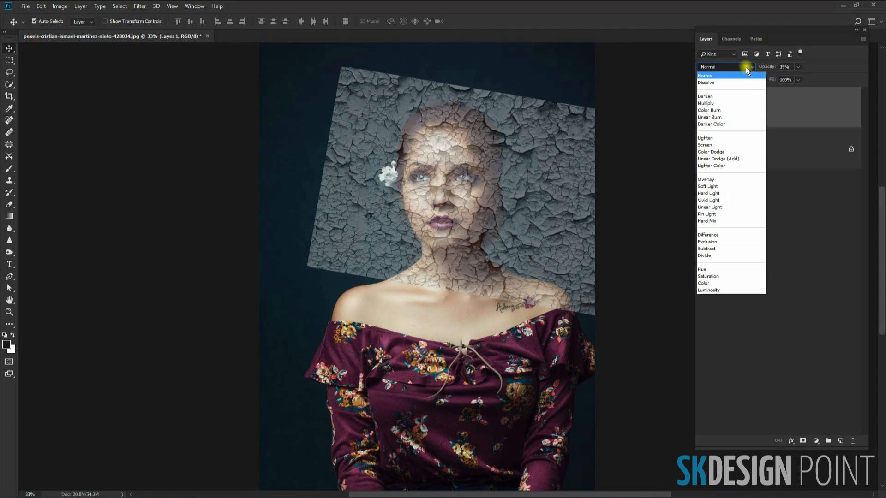
pyautogui.click(712, 103)
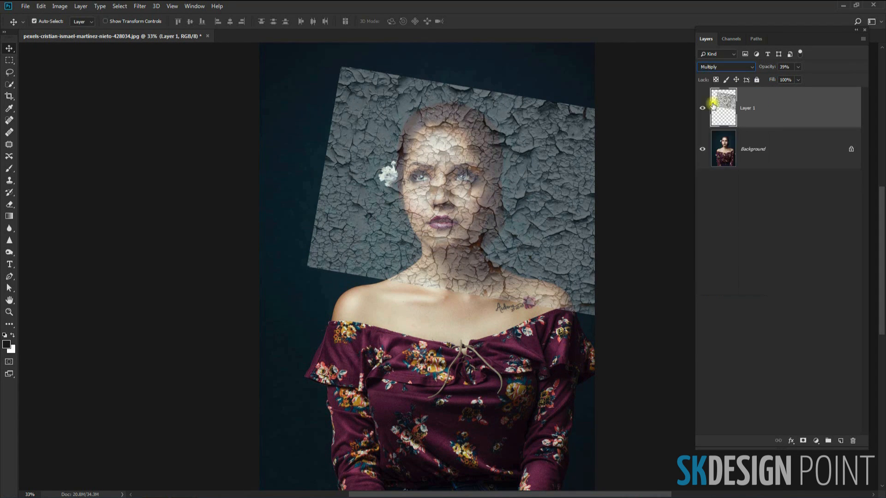
pyautogui.click(168, 181)
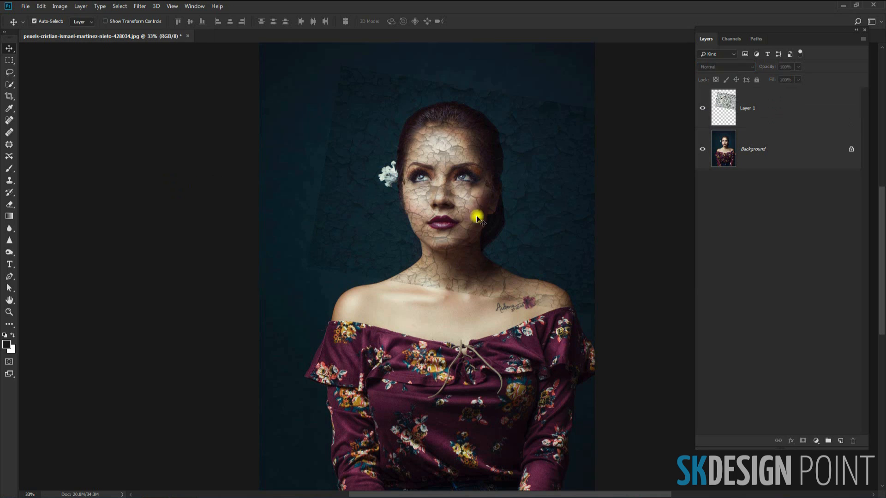
# Nudge the texture layer slightly to refine how the cracks sit on the face.
pyautogui.click(542, 196)
pyautogui.scroll(5, 494, 187)
pyautogui.moveTo(437, 209)
pyautogui.mouseDown()
pyautogui.moveTo(425, 199)
pyautogui.moveTo(442, 214)
pyautogui.mouseUp()
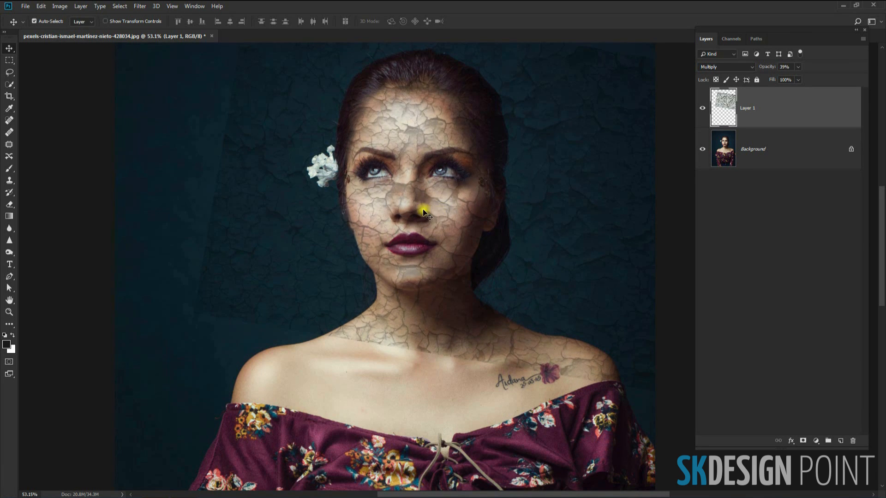
pyautogui.scroll(-3, 420, 203)
pyautogui.click(149, 218)
pyautogui.click(450, 182)
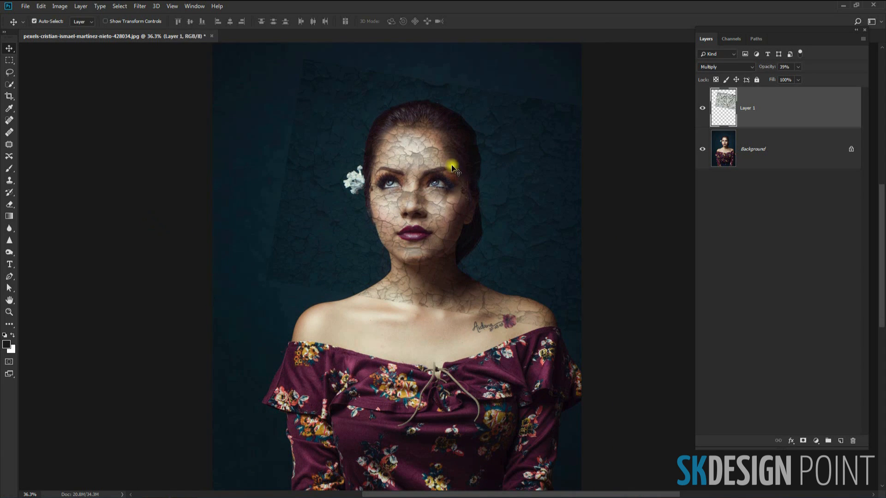
pyautogui.scroll(-2, 451, 161)
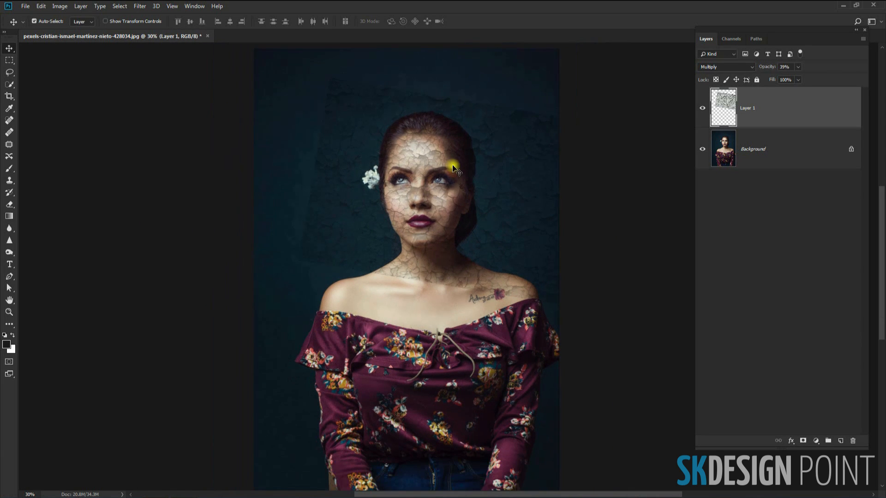
# Duplicate Layer 1 and move the copy down to cover the shoulders and chest.
pyautogui.rightClick(776, 114)
pyautogui.click(786, 156)
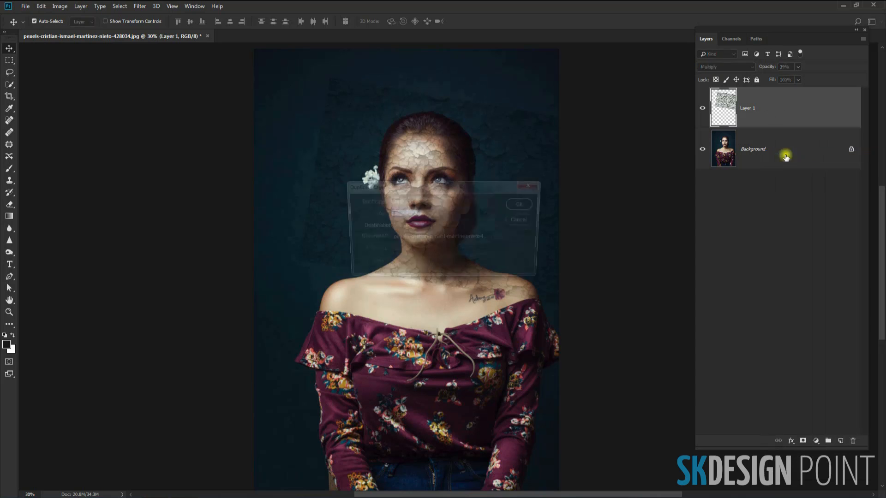
pyautogui.click(514, 205)
pyautogui.moveTo(514, 204); pyautogui.dragTo(435, 330)
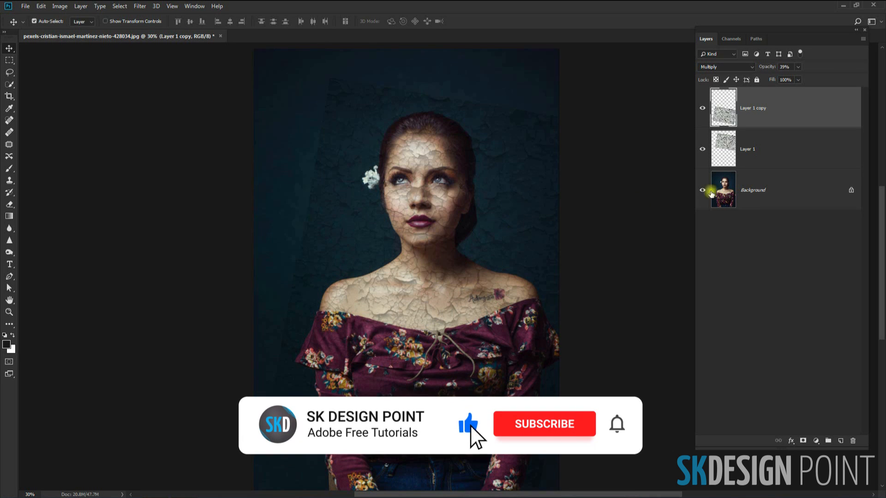
# Raise the opacity of both texture layers to 100% and merge them into one layer.
pyautogui.keyDown('shift'); pyautogui.click(768, 148); pyautogui.keyUp('shift')
pyautogui.moveTo(797, 74); pyautogui.dragTo(839, 76)
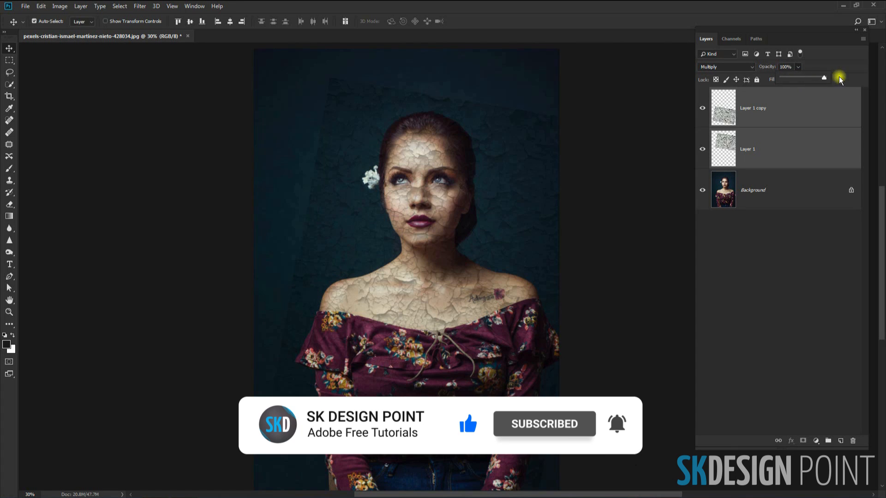
pyautogui.click(749, 146)
pyautogui.keyDown('shift'); pyautogui.click(773, 108); pyautogui.keyUp('shift')
pyautogui.rightClick(772, 106)
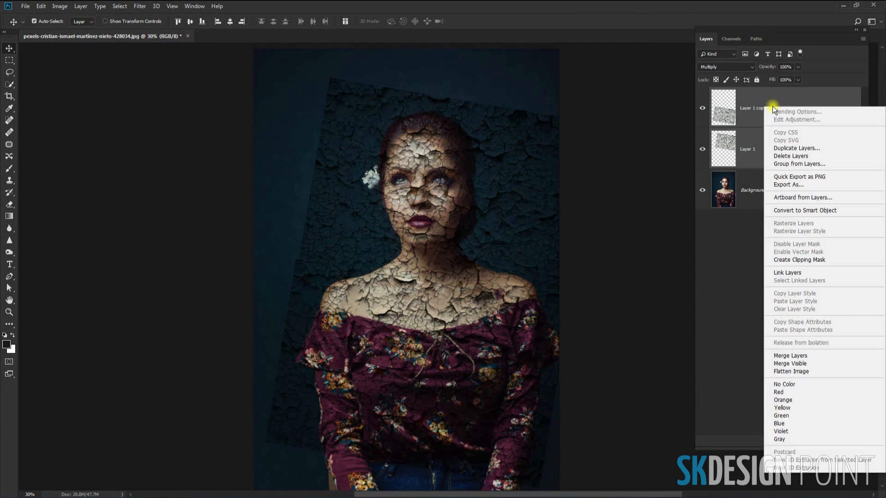
pyautogui.click(778, 356)
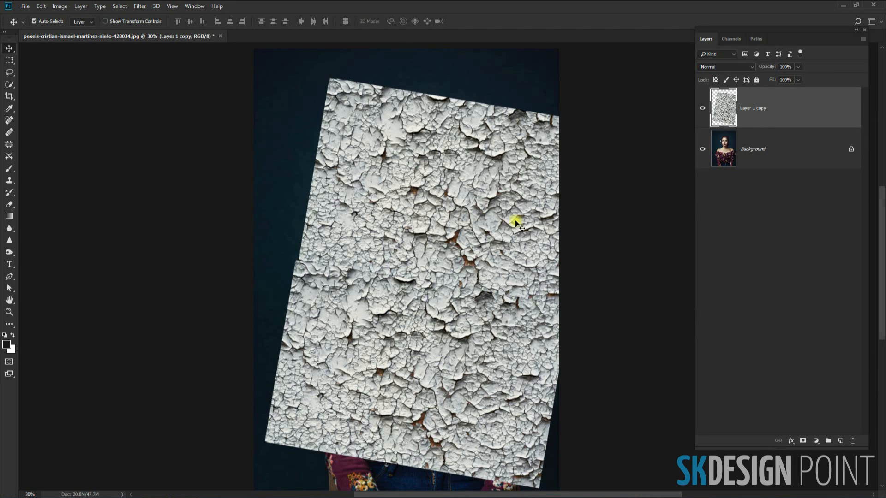
# Set the merged texture layer's blend mode to Multiply.
pyautogui.click(727, 67)
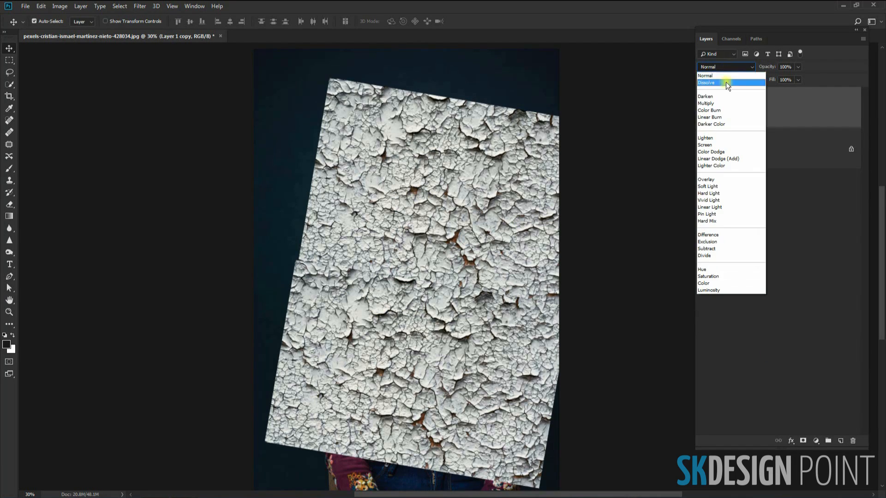
pyautogui.click(713, 104)
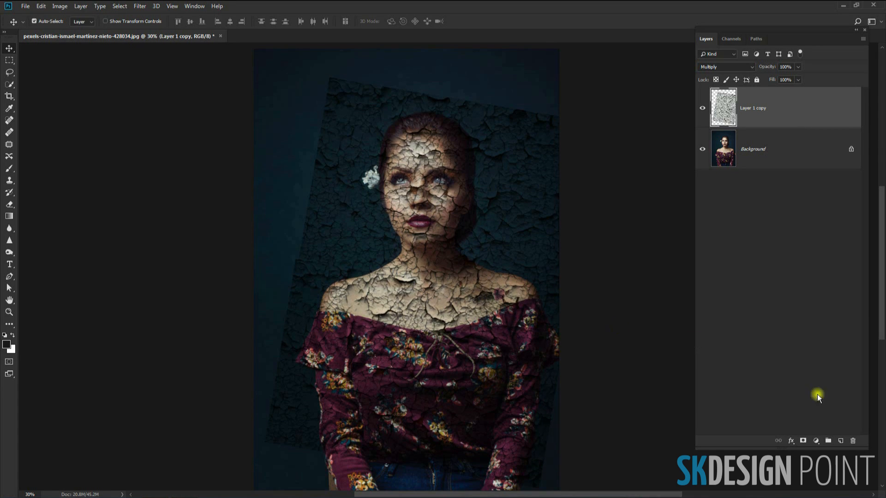
# Add a Levels adjustment layer above the merged texture and clip it to that layer.
pyautogui.click(817, 442)
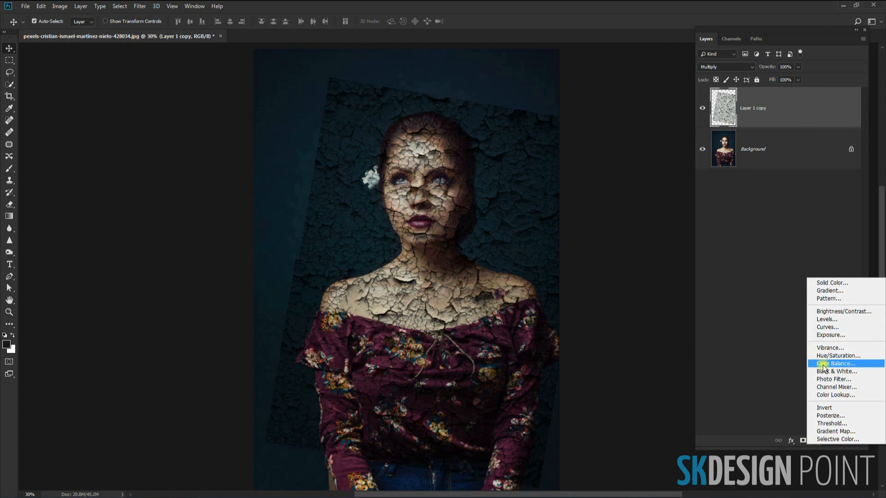
pyautogui.click(826, 320)
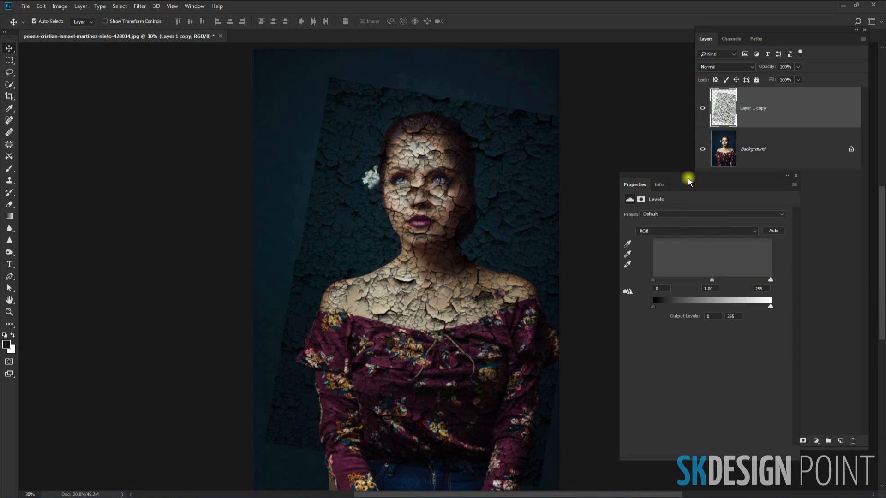
pyautogui.moveTo(691, 175); pyautogui.dragTo(131, 84)
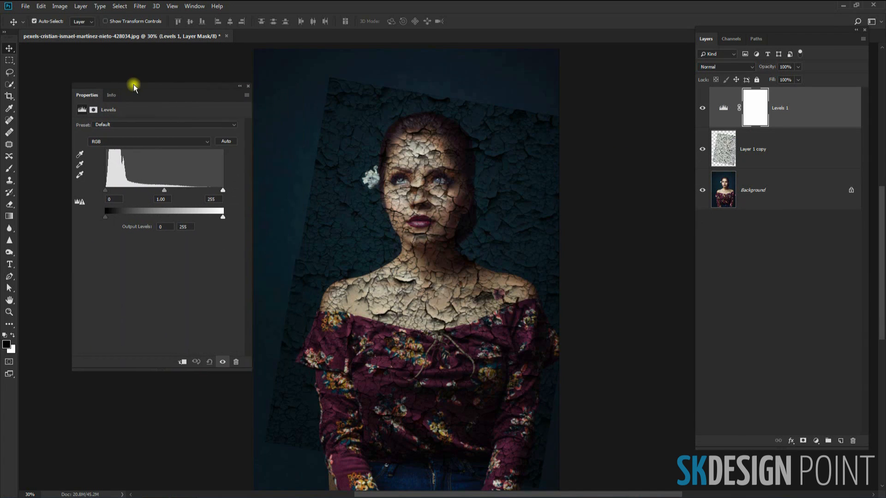
pyautogui.keyDown('alt'); pyautogui.click(807, 125); pyautogui.keyUp('alt')
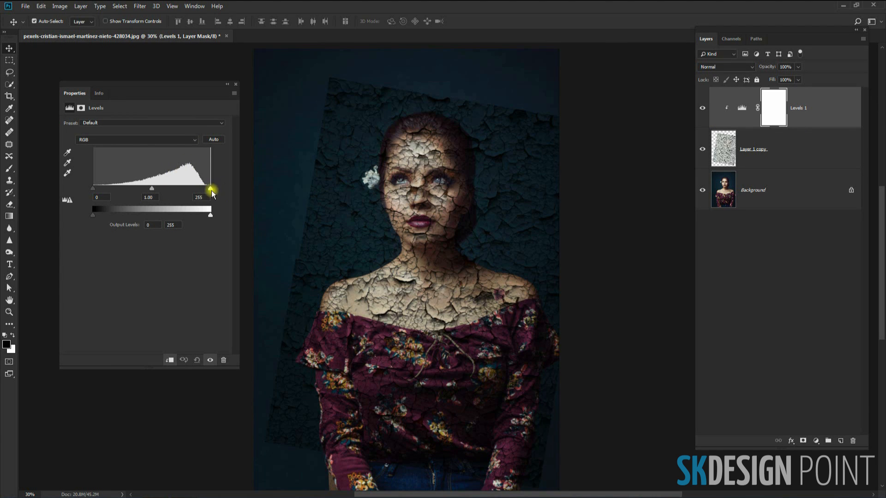
# Brighten the texture in Levels by setting the white input level to 163 and the midtones to about 1.69.
pyautogui.moveTo(212, 188); pyautogui.dragTo(204, 188)
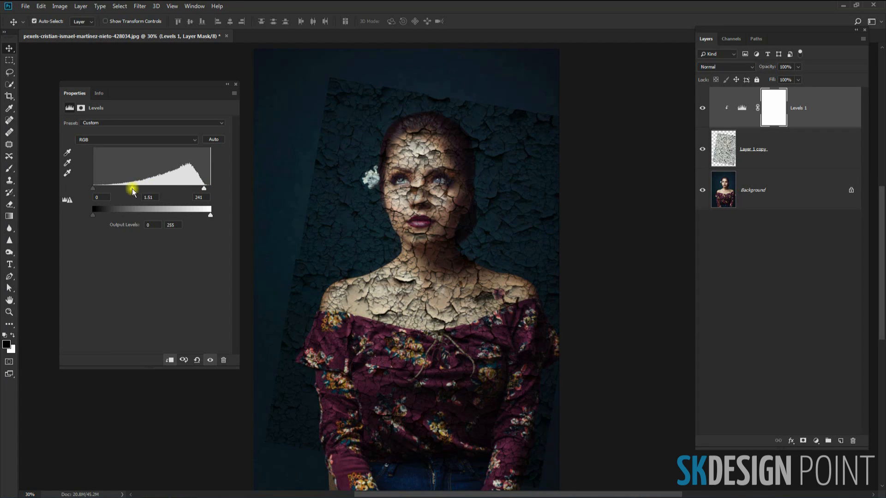
pyautogui.moveTo(132, 191); pyautogui.dragTo(132, 191)
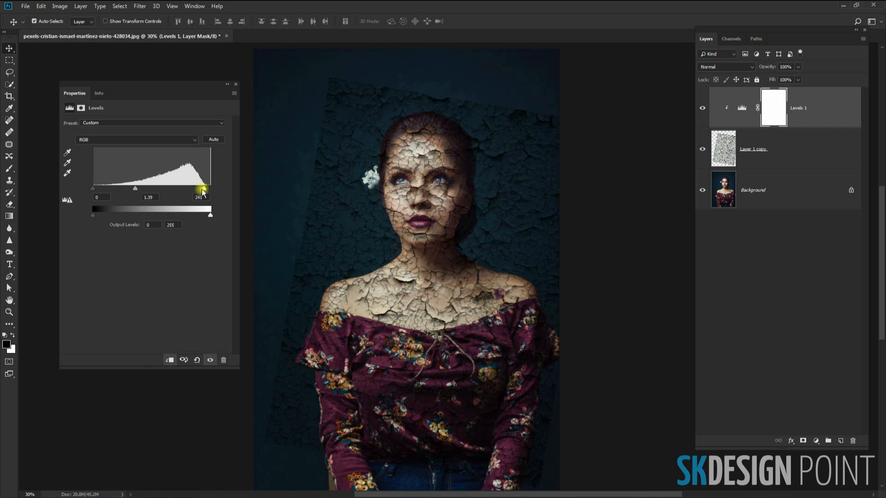
pyautogui.moveTo(179, 188); pyautogui.dragTo(108, 189)
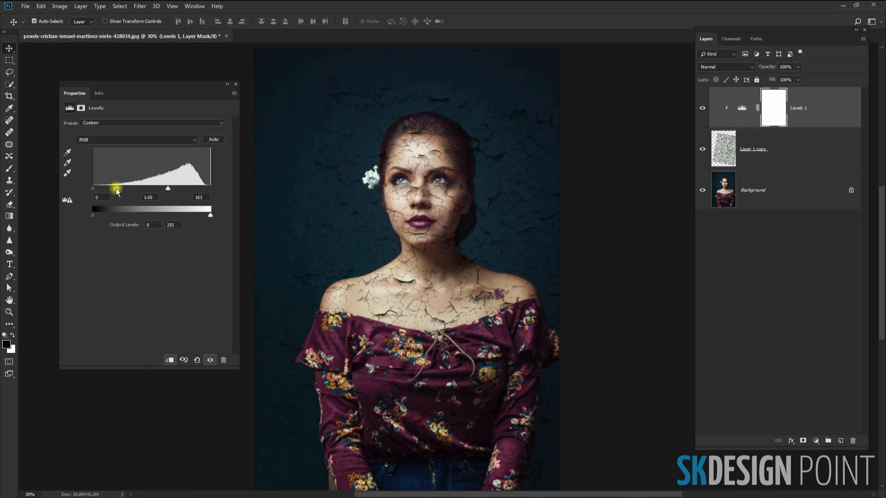
# Refine the Levels adjustment to a white input level of 134 and midtones of 1.08, strengthening the cracks.
pyautogui.moveTo(166, 190)
pyautogui.mouseDown()
pyautogui.moveTo(148, 190)
pyautogui.moveTo(155, 190)
pyautogui.mouseUp()
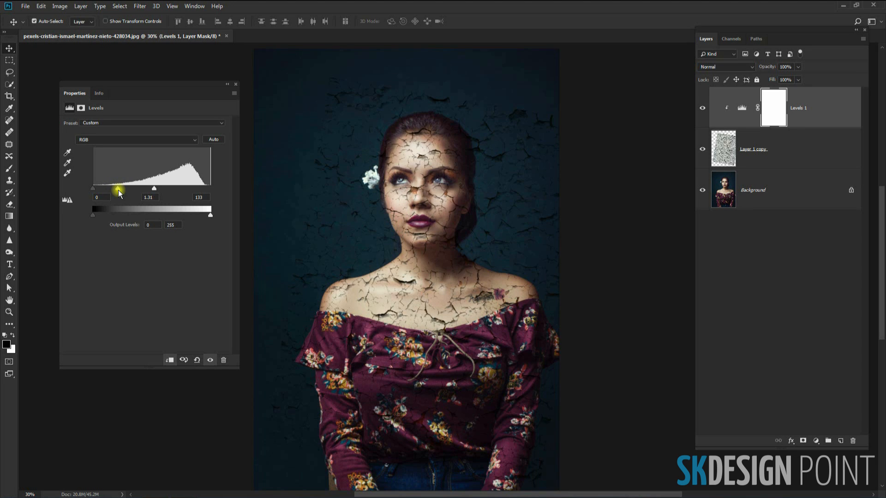
pyautogui.moveTo(154, 189); pyautogui.dragTo(155, 189)
pyautogui.moveTo(156, 189); pyautogui.dragTo(154, 189)
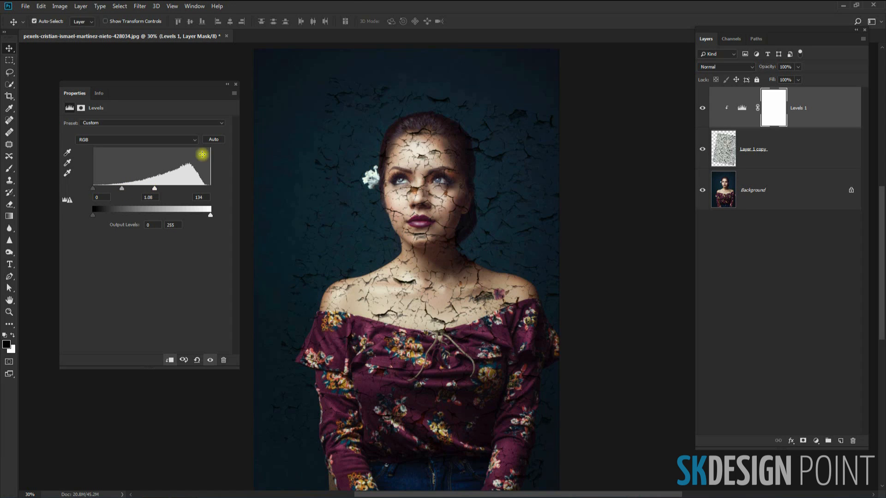
pyautogui.click(235, 84)
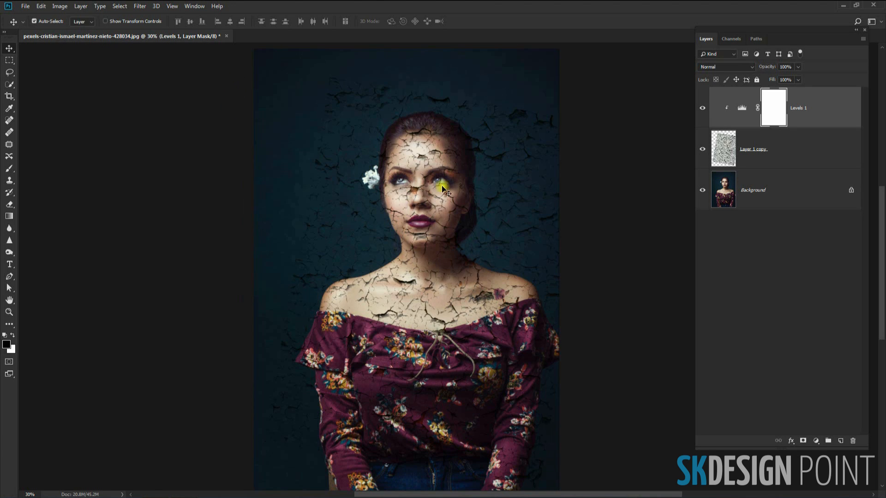
# Add a layer mask to the merged texture layer and invert it to black, hiding all the cracks.
pyautogui.hotkey('ctrl', '+')
pyautogui.scroll(-1, 460, 206)
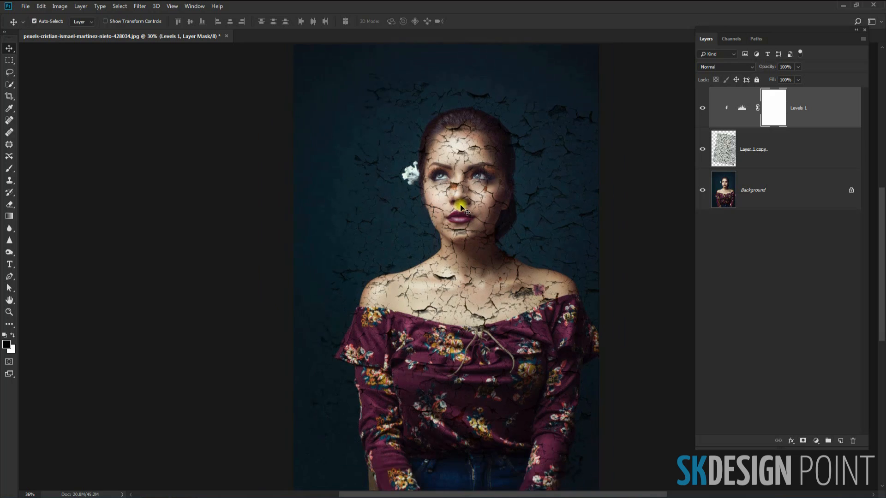
pyautogui.scroll(2, 462, 206)
pyautogui.moveTo(539, 240); pyautogui.dragTo(488, 234)
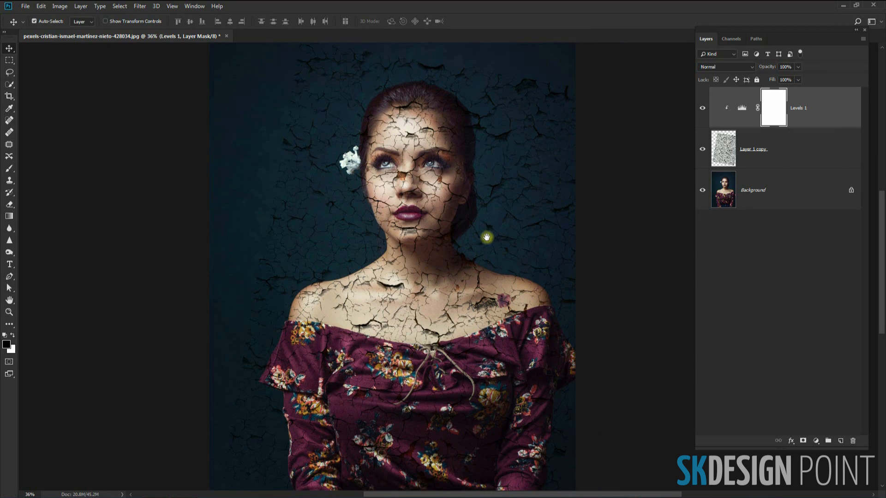
pyautogui.click(776, 152)
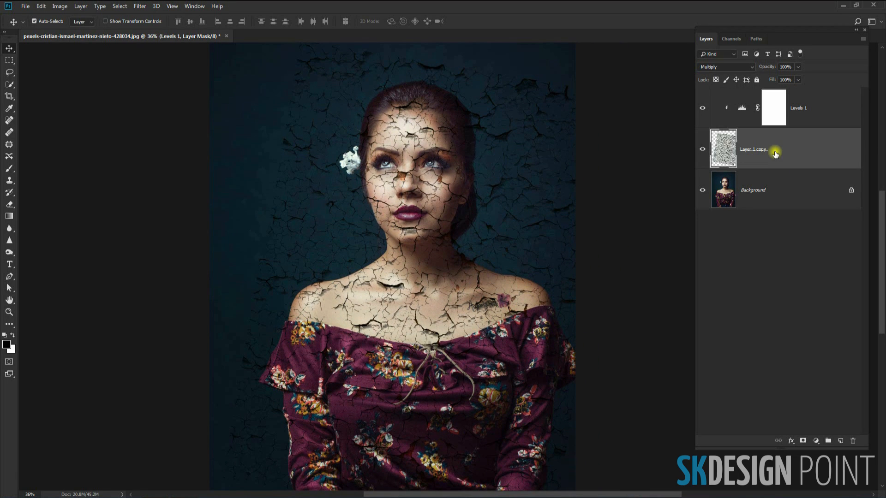
pyautogui.click(803, 441)
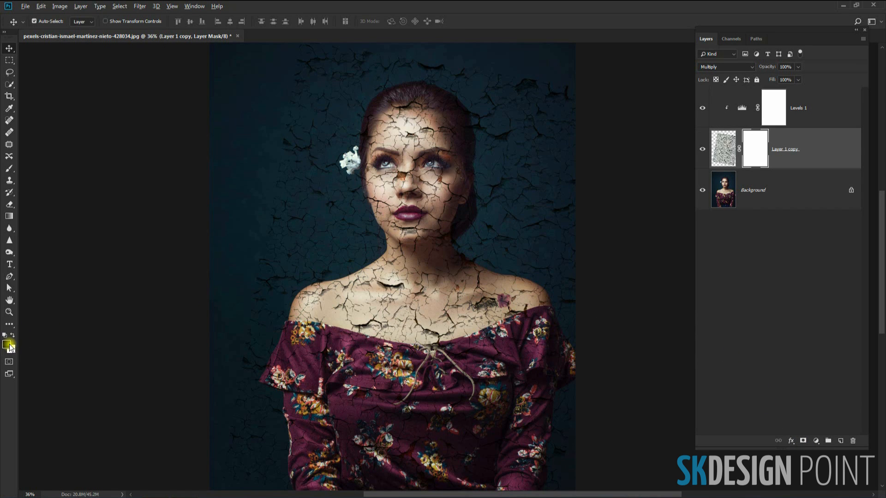
pyautogui.hotkey('ctrl', 'i')
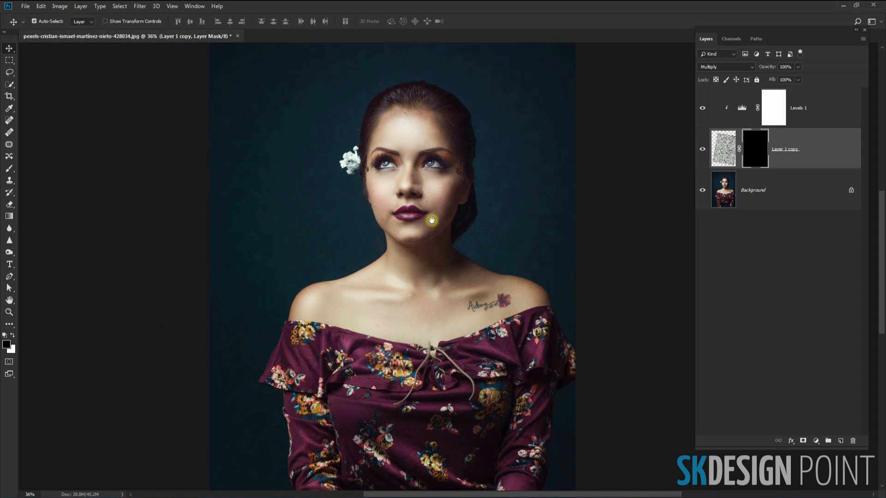
# Set up the Brush tool with the Soft Round tip at 38% opacity for painting on the texture mask around the face.
pyautogui.scroll(1, 432, 220)
pyautogui.scroll(4, 414, 194)
pyautogui.scroll(4, 416, 210)
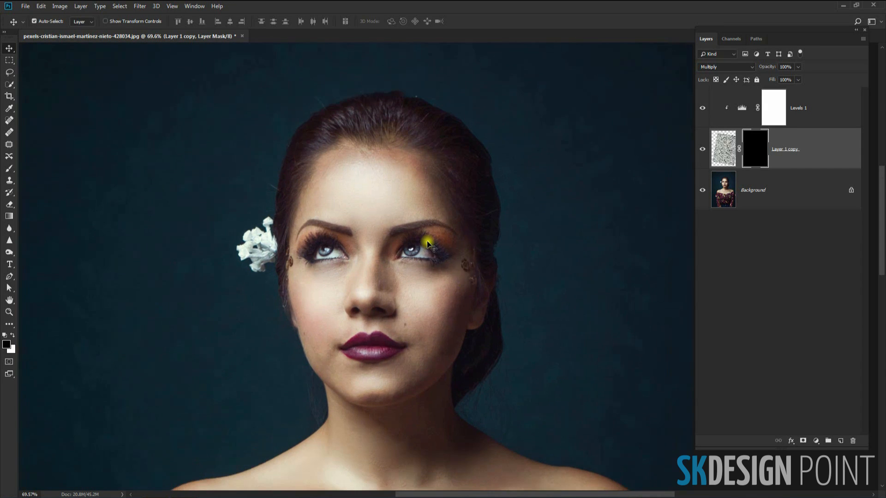
pyautogui.scroll(2, 423, 274)
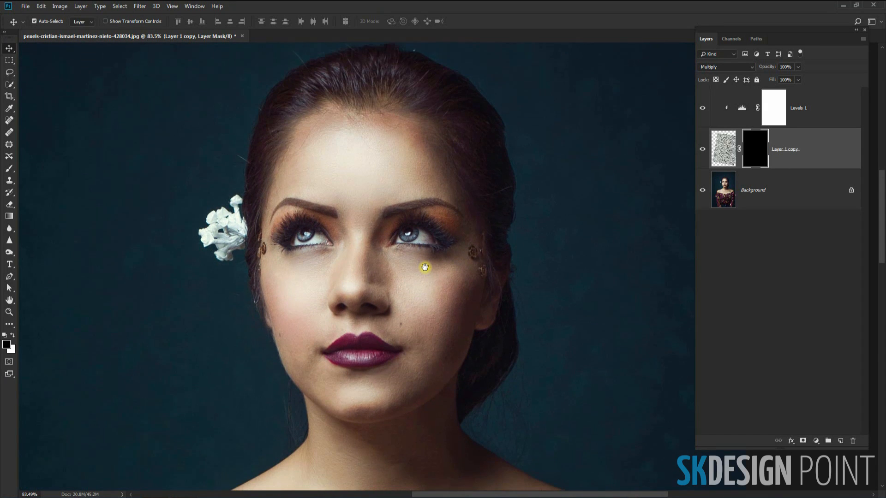
pyautogui.moveTo(434, 259); pyautogui.dragTo(440, 255)
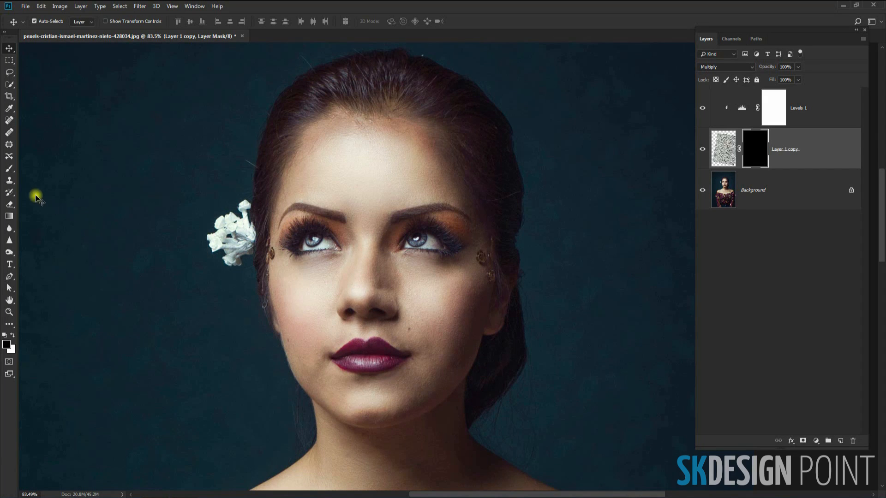
pyautogui.click(9, 171)
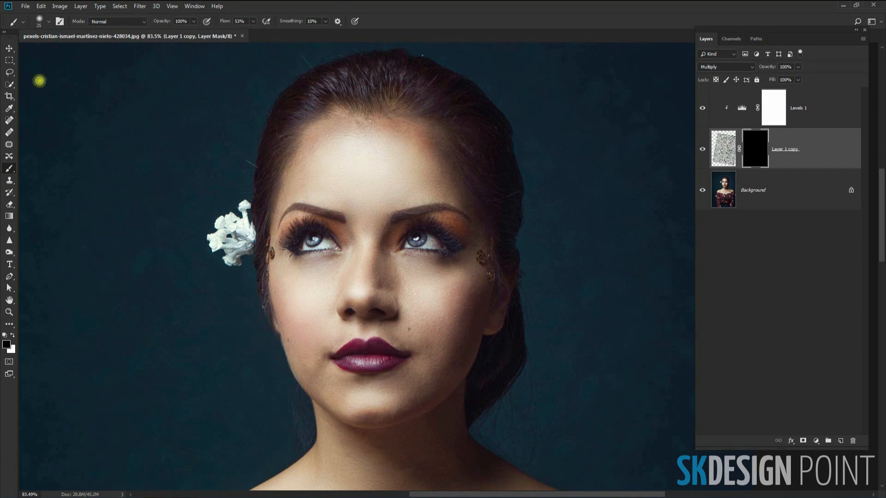
pyautogui.click(38, 22)
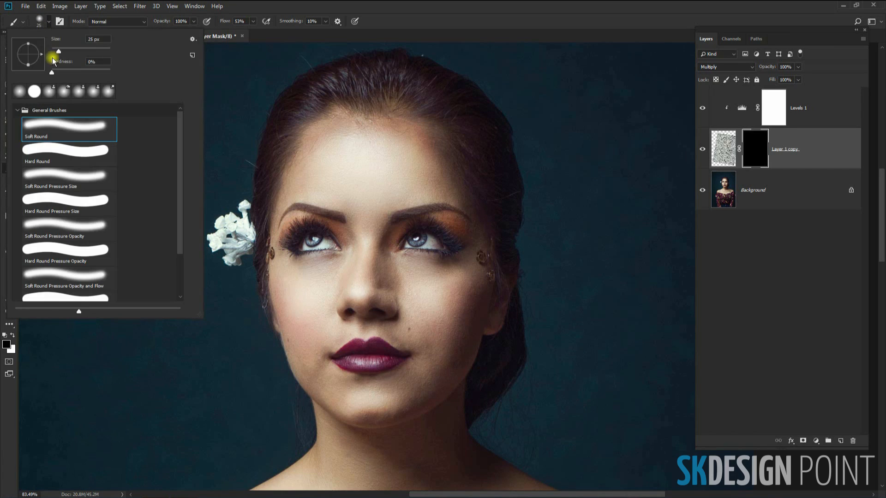
pyautogui.doubleClick(63, 126)
pyautogui.click(193, 21)
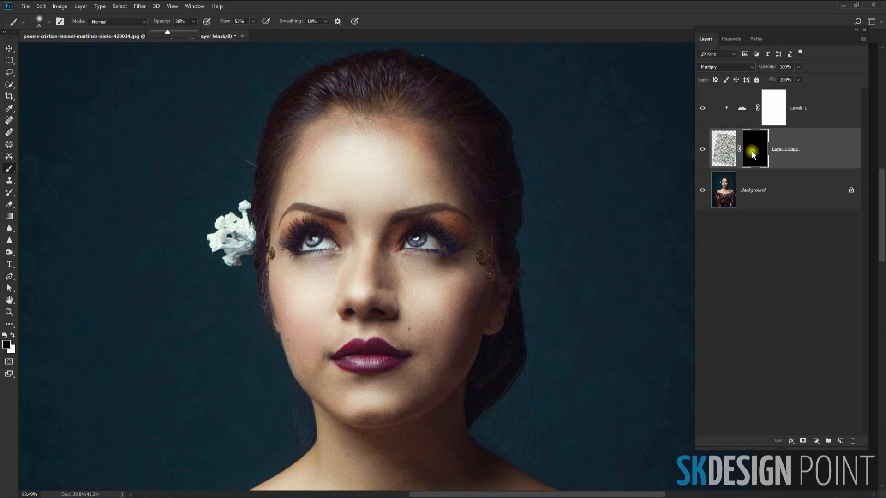
pyautogui.click(437, 291)
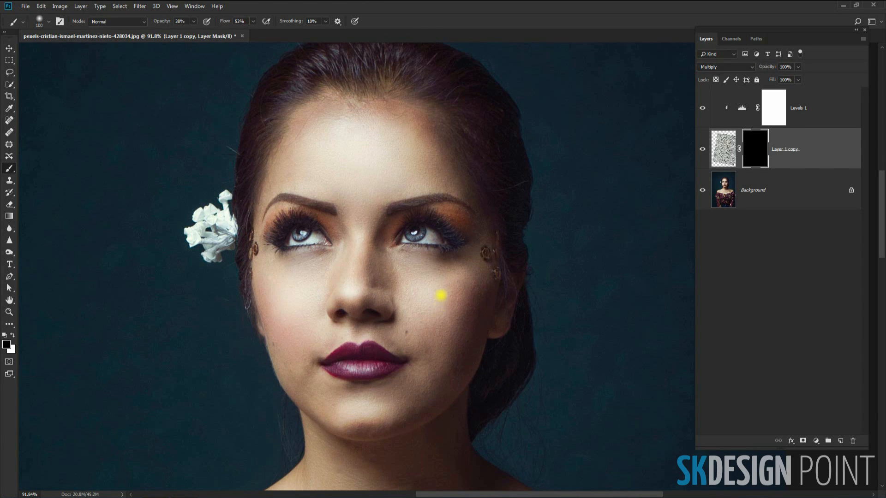
# Paint white on the mask to reveal cracks on the image's right cheek, raising the brush opacity to 100%.
pyautogui.press('x')
pyautogui.moveTo(440, 292); pyautogui.dragTo(442, 302)
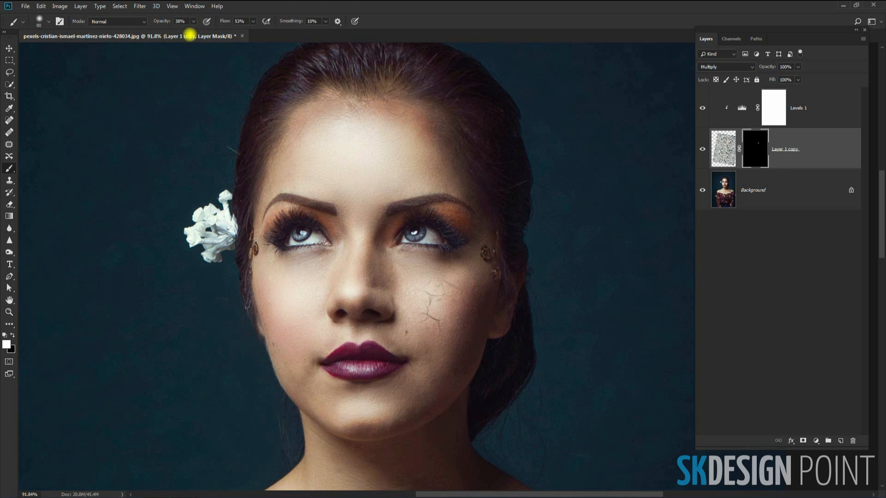
pyautogui.click(193, 21)
pyautogui.moveTo(198, 33); pyautogui.dragTo(227, 33)
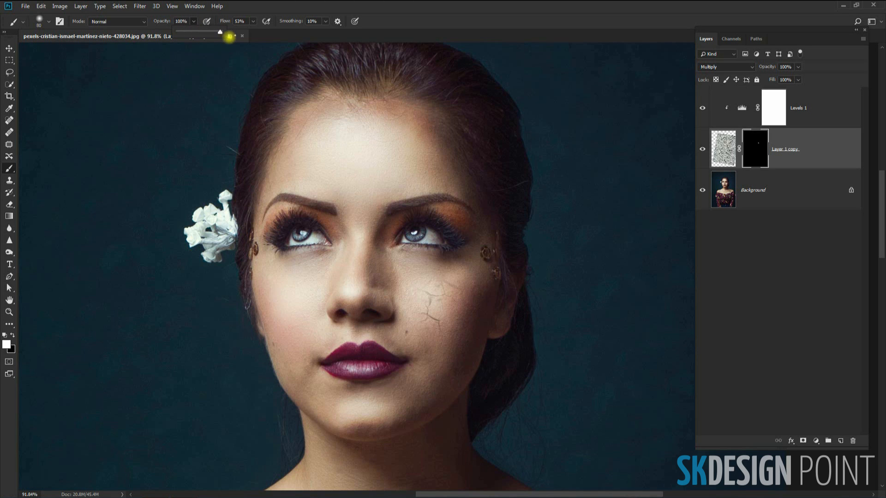
pyautogui.moveTo(426, 286); pyautogui.dragTo(434, 326)
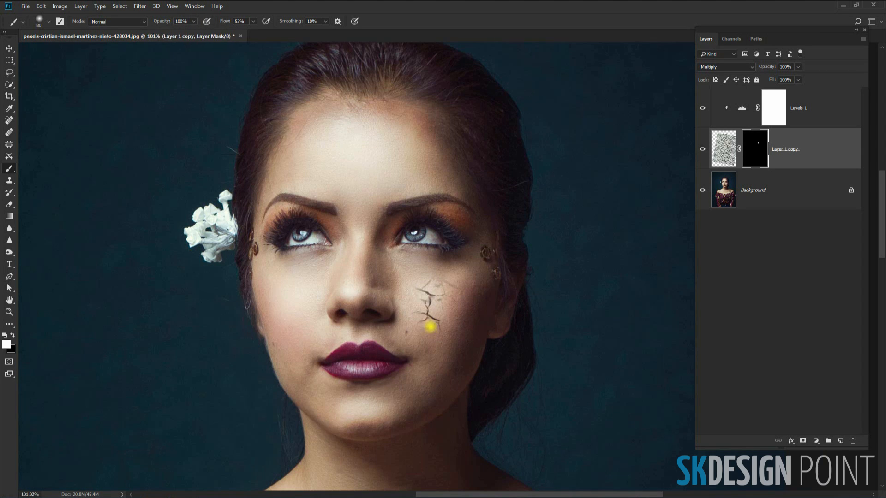
# Paint more white on the mask to extend the cracks down the right cheek, across the chin and beside the nose.
pyautogui.scroll(2, 431, 327)
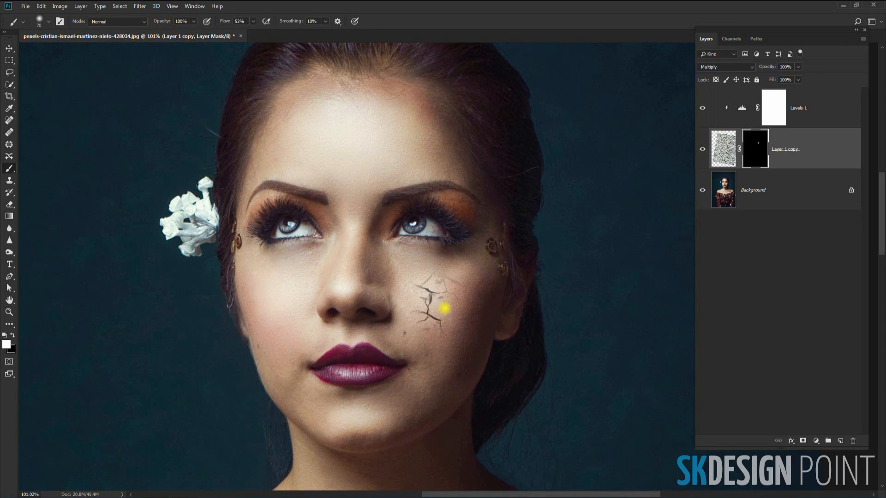
pyautogui.scroll(1, 444, 309)
pyautogui.scroll(1, 460, 307)
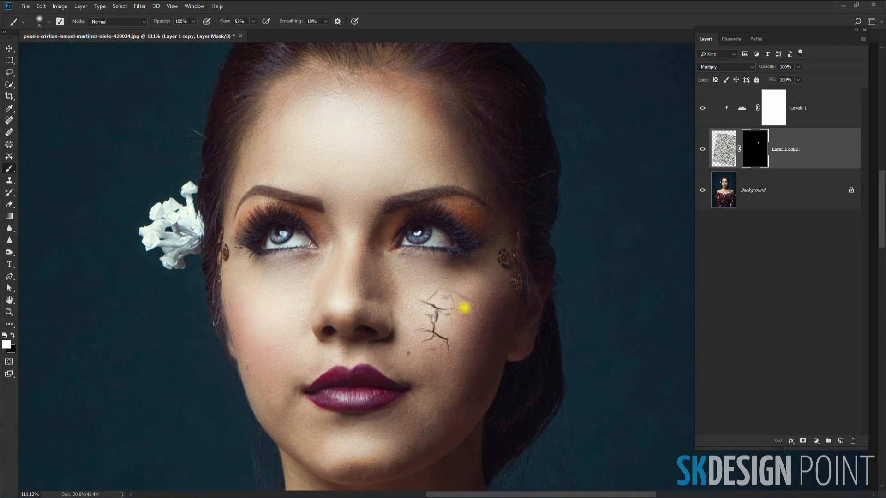
pyautogui.moveTo(441, 301)
pyautogui.mouseDown()
pyautogui.moveTo(447, 389)
pyautogui.moveTo(442, 356)
pyautogui.moveTo(437, 401)
pyautogui.moveTo(438, 385)
pyautogui.moveTo(401, 433)
pyautogui.moveTo(441, 398)
pyautogui.moveTo(380, 444)
pyautogui.moveTo(399, 439)
pyautogui.moveTo(352, 450)
pyautogui.moveTo(323, 444)
pyautogui.moveTo(389, 454)
pyautogui.moveTo(340, 460)
pyautogui.mouseUp()
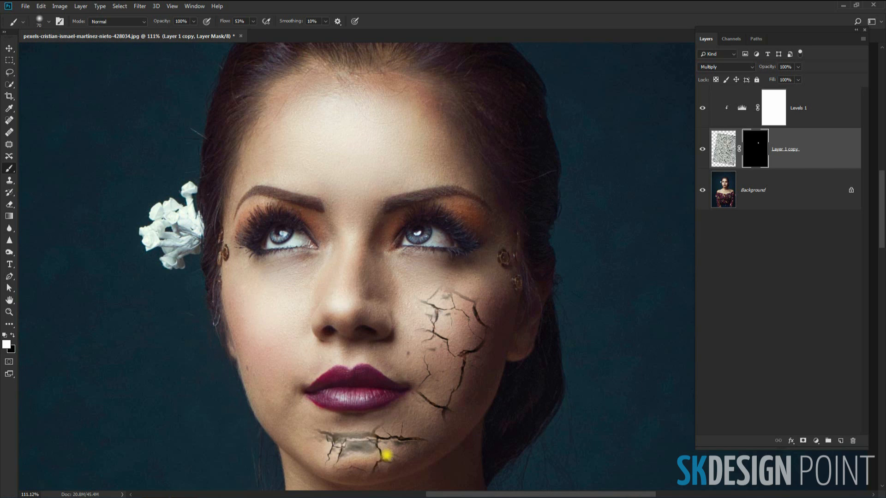
pyautogui.moveTo(414, 299)
pyautogui.mouseDown()
pyautogui.moveTo(369, 262)
pyautogui.moveTo(417, 338)
pyautogui.moveTo(422, 330)
pyautogui.moveTo(416, 352)
pyautogui.mouseUp()
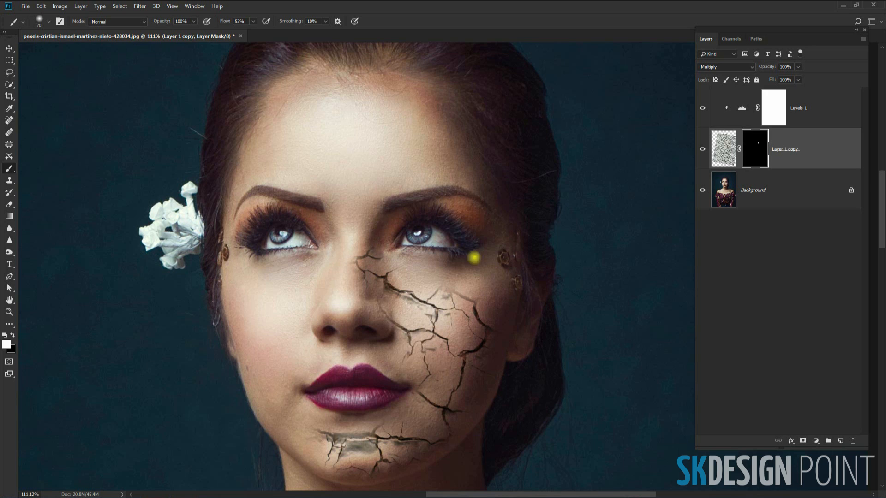
# Reveal the cracks across the middle of the forehead by painting white on the texture mask.
pyautogui.moveTo(397, 86)
pyautogui.mouseDown()
pyautogui.moveTo(359, 182)
pyautogui.moveTo(402, 144)
pyautogui.moveTo(413, 106)
pyautogui.moveTo(422, 133)
pyautogui.moveTo(391, 163)
pyautogui.moveTo(438, 164)
pyautogui.moveTo(367, 97)
pyautogui.moveTo(353, 101)
pyautogui.moveTo(356, 130)
pyautogui.moveTo(321, 91)
pyautogui.moveTo(311, 109)
pyautogui.moveTo(332, 118)
pyautogui.mouseUp()
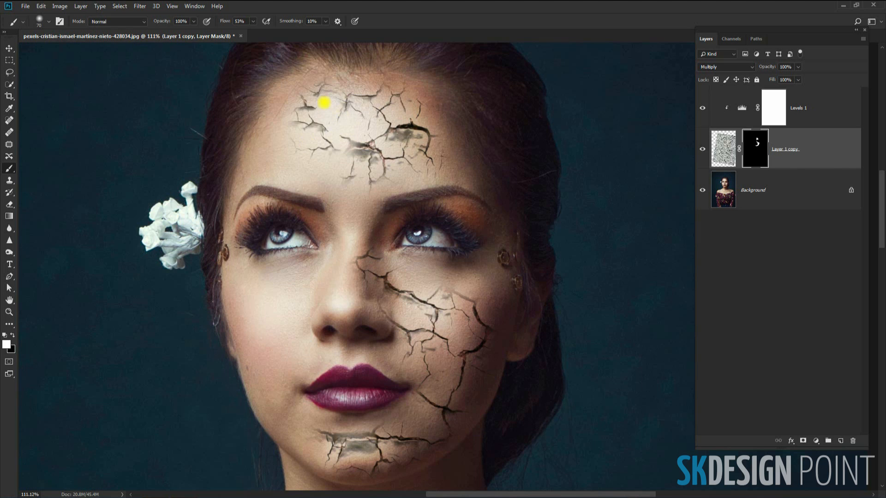
pyautogui.moveTo(355, 150)
pyautogui.mouseDown()
pyautogui.moveTo(313, 137)
pyautogui.moveTo(286, 146)
pyautogui.mouseUp()
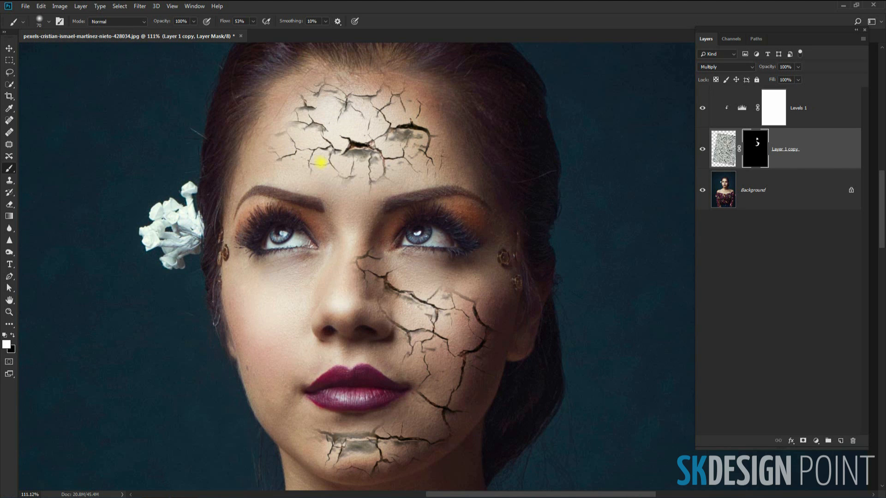
pyautogui.moveTo(382, 100)
pyautogui.mouseDown()
pyautogui.moveTo(392, 88)
pyautogui.moveTo(405, 97)
pyautogui.moveTo(433, 140)
pyautogui.moveTo(402, 172)
pyautogui.moveTo(452, 163)
pyautogui.mouseUp()
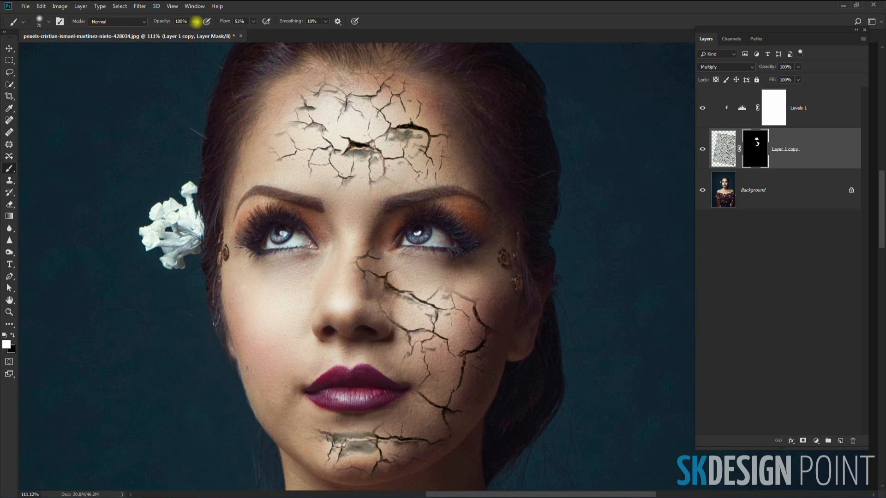
# With a soft brush of about 70 px, reveal cracks at the forehead's left side and over the image's left cheek.
pyautogui.click(37, 20)
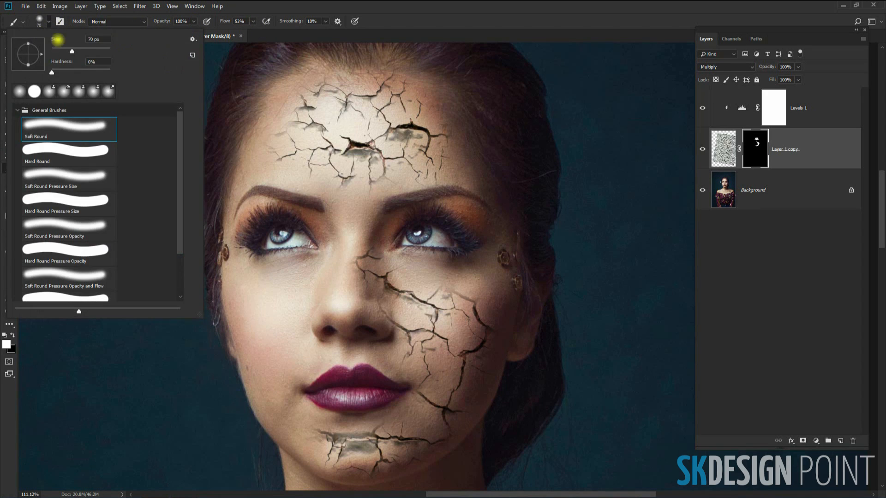
pyautogui.moveTo(63, 51); pyautogui.dragTo(72, 51)
pyautogui.click(451, 152)
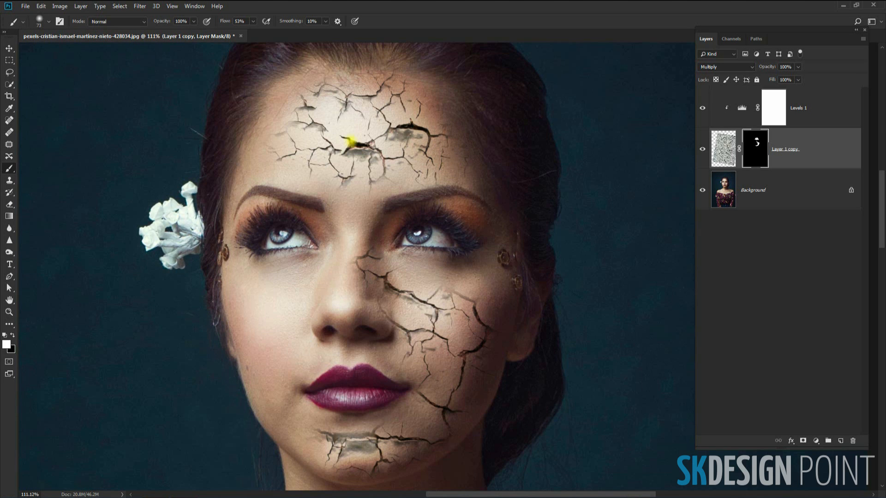
pyautogui.moveTo(252, 138); pyautogui.dragTo(259, 160)
pyautogui.moveTo(307, 176); pyautogui.dragTo(327, 185)
pyautogui.moveTo(247, 281)
pyautogui.mouseDown()
pyautogui.moveTo(254, 340)
pyautogui.moveTo(272, 313)
pyautogui.moveTo(272, 345)
pyautogui.moveTo(294, 303)
pyautogui.moveTo(271, 374)
pyautogui.moveTo(273, 406)
pyautogui.mouseUp()
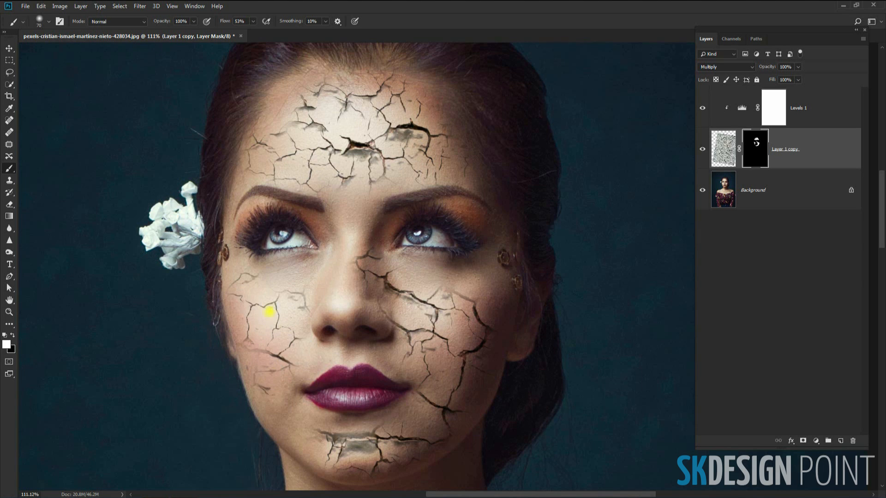
# Reduce the brush to 37 px and reveal finer cracks above the lip, along the jaw and chin, and on the outer right cheek.
pyautogui.rightClick(128, 299)
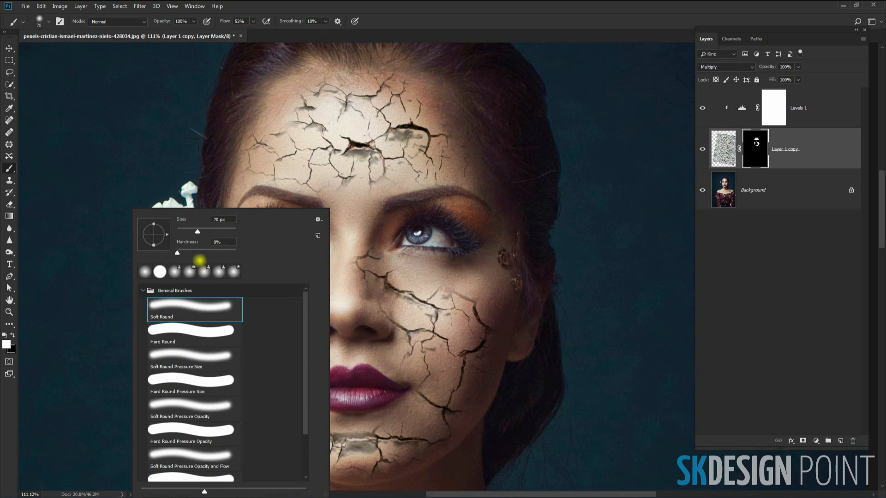
pyautogui.moveTo(197, 231); pyautogui.dragTo(189, 232)
pyautogui.click(229, 196)
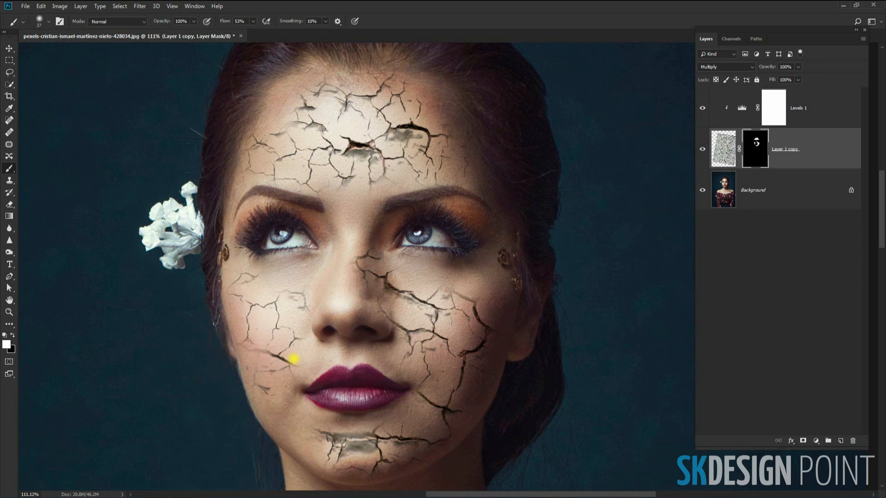
pyautogui.moveTo(299, 364); pyautogui.dragTo(344, 354)
pyautogui.moveTo(294, 368)
pyautogui.mouseDown()
pyautogui.moveTo(294, 409)
pyautogui.moveTo(254, 382)
pyautogui.moveTo(266, 410)
pyautogui.moveTo(293, 433)
pyautogui.moveTo(332, 445)
pyautogui.moveTo(284, 405)
pyautogui.moveTo(333, 421)
pyautogui.moveTo(299, 417)
pyautogui.moveTo(404, 427)
pyautogui.moveTo(332, 427)
pyautogui.moveTo(339, 430)
pyautogui.moveTo(407, 429)
pyautogui.moveTo(427, 417)
pyautogui.moveTo(397, 442)
pyautogui.moveTo(427, 442)
pyautogui.moveTo(443, 430)
pyautogui.moveTo(430, 446)
pyautogui.moveTo(364, 472)
pyautogui.moveTo(378, 472)
pyautogui.moveTo(340, 471)
pyautogui.moveTo(306, 455)
pyautogui.moveTo(256, 389)
pyautogui.moveTo(304, 453)
pyautogui.moveTo(376, 456)
pyautogui.moveTo(460, 409)
pyautogui.moveTo(487, 373)
pyautogui.moveTo(432, 440)
pyautogui.moveTo(462, 363)
pyautogui.moveTo(506, 289)
pyautogui.mouseUp()
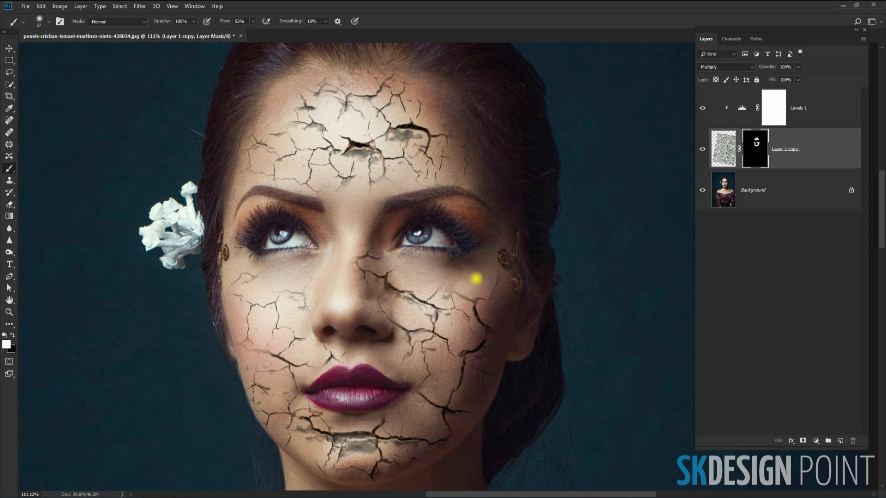
# Enlarge the Soft Round brush to 64 px and reveal cracks under the right eye and across the bridge of the nose.
pyautogui.rightClick(579, 236)
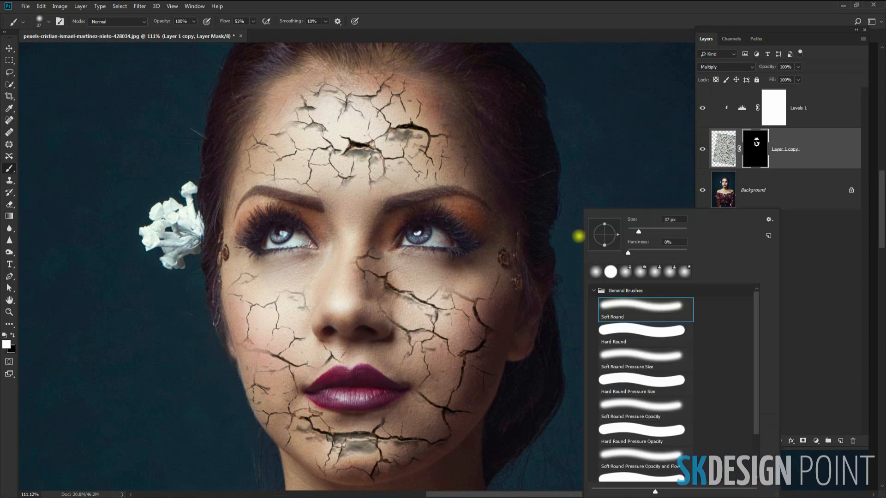
pyautogui.click(643, 303)
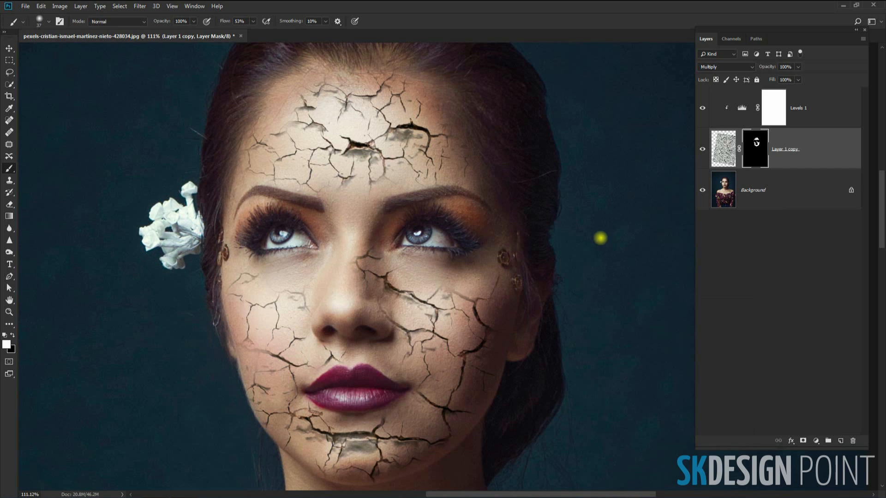
pyautogui.rightClick(599, 239)
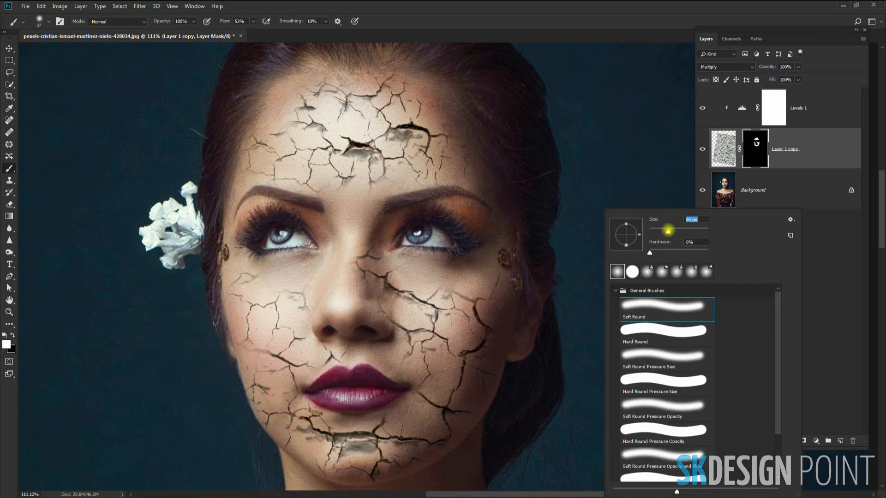
pyautogui.moveTo(483, 278)
pyautogui.mouseDown()
pyautogui.moveTo(494, 272)
pyautogui.moveTo(431, 289)
pyautogui.moveTo(475, 286)
pyautogui.moveTo(404, 280)
pyautogui.moveTo(423, 292)
pyautogui.mouseUp()
pyautogui.moveTo(370, 290); pyautogui.dragTo(405, 310)
pyautogui.moveTo(349, 262)
pyautogui.mouseDown()
pyautogui.moveTo(297, 301)
pyautogui.moveTo(350, 268)
pyautogui.moveTo(342, 290)
pyautogui.mouseUp()
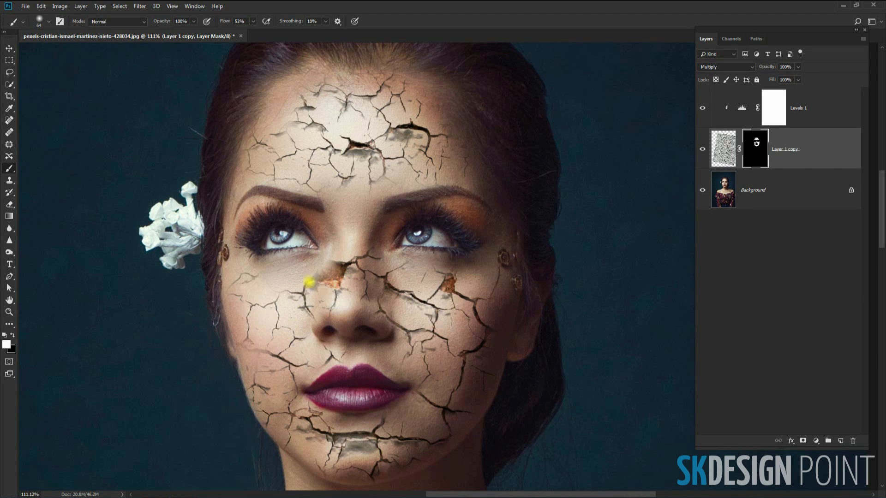
# Reveal cracks on the image's left cheek, then use a 42 px brush between the eyebrows and along the nose bridge.
pyautogui.moveTo(240, 313); pyautogui.dragTo(248, 349)
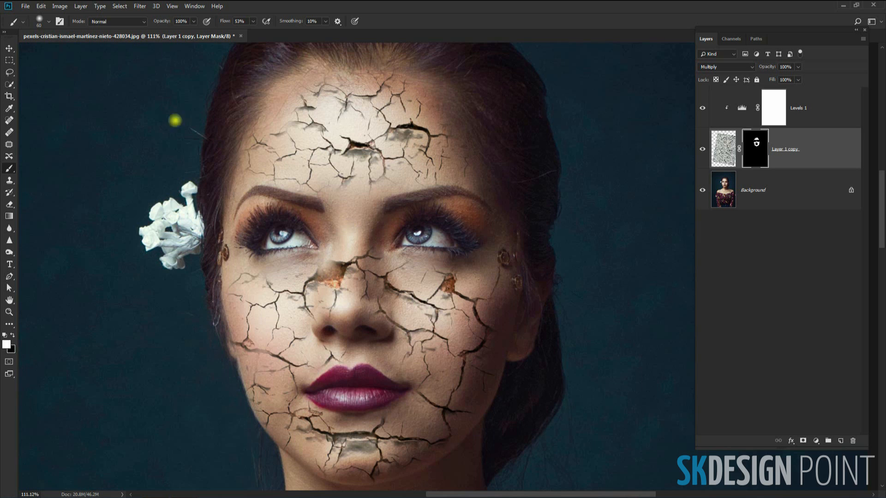
pyautogui.click(39, 22)
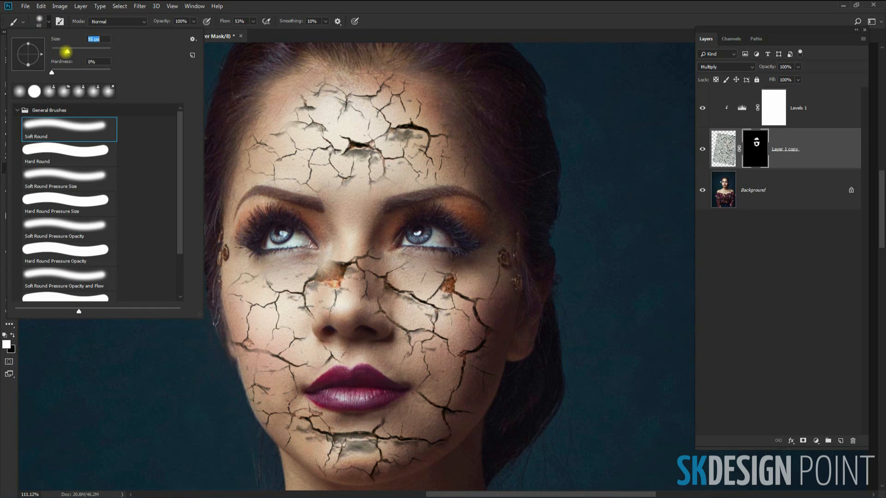
pyautogui.moveTo(348, 193)
pyautogui.mouseDown()
pyautogui.moveTo(348, 248)
pyautogui.moveTo(364, 172)
pyautogui.moveTo(354, 235)
pyautogui.moveTo(376, 196)
pyautogui.moveTo(328, 186)
pyautogui.moveTo(347, 238)
pyautogui.moveTo(346, 194)
pyautogui.moveTo(339, 262)
pyautogui.moveTo(350, 229)
pyautogui.moveTo(397, 278)
pyautogui.moveTo(383, 260)
pyautogui.moveTo(380, 219)
pyautogui.moveTo(375, 264)
pyautogui.mouseUp()
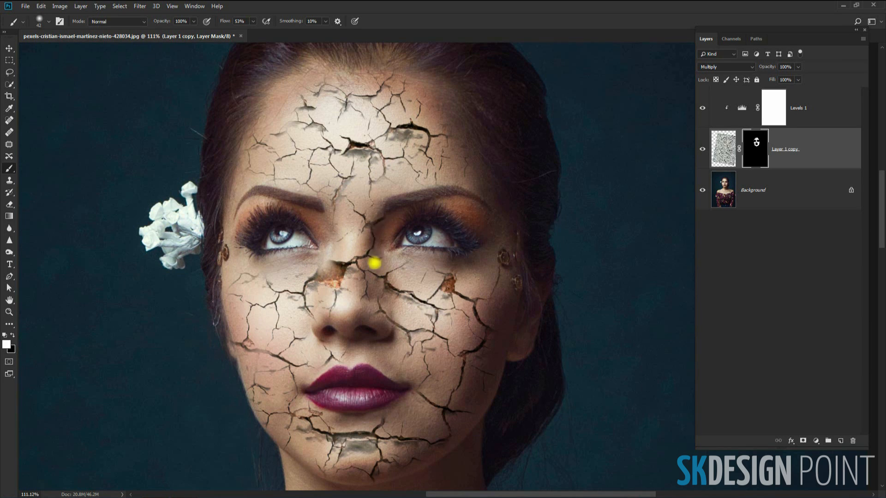
pyautogui.moveTo(338, 213)
pyautogui.mouseDown()
pyautogui.moveTo(332, 233)
pyautogui.moveTo(342, 255)
pyautogui.moveTo(285, 272)
pyautogui.mouseUp()
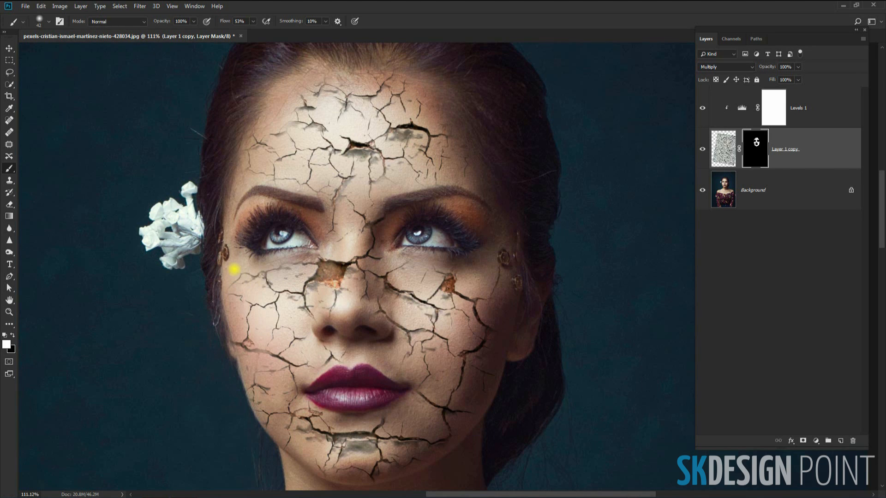
# Reveal fine cracks along the outer face edges and temples, and use a larger brush to extend them across the upper forehead.
pyautogui.moveTo(235, 286)
pyautogui.mouseDown()
pyautogui.moveTo(226, 269)
pyautogui.moveTo(240, 303)
pyautogui.mouseUp()
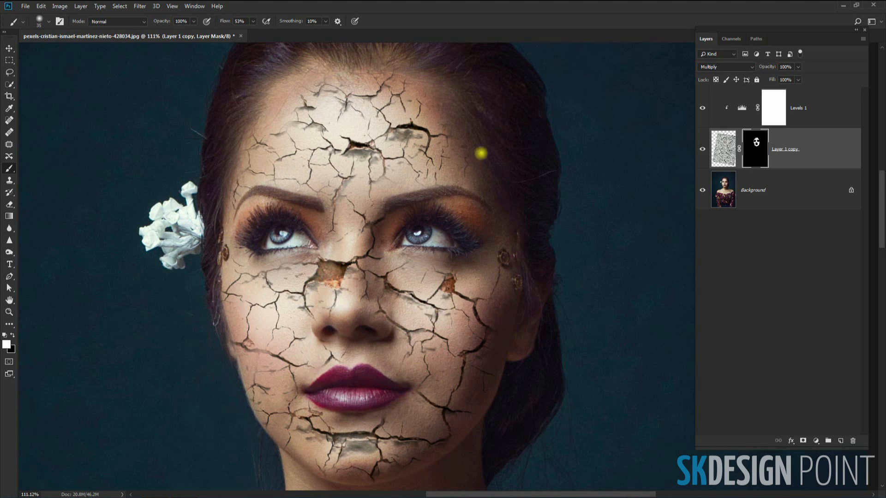
pyautogui.moveTo(475, 177)
pyautogui.mouseDown()
pyautogui.moveTo(503, 222)
pyautogui.moveTo(496, 209)
pyautogui.moveTo(493, 255)
pyautogui.mouseUp()
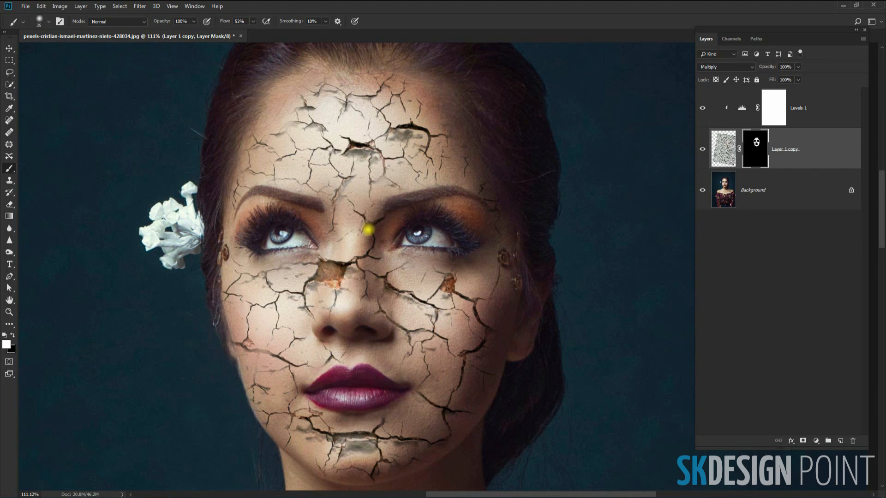
pyautogui.press(']')
pyautogui.press(']')
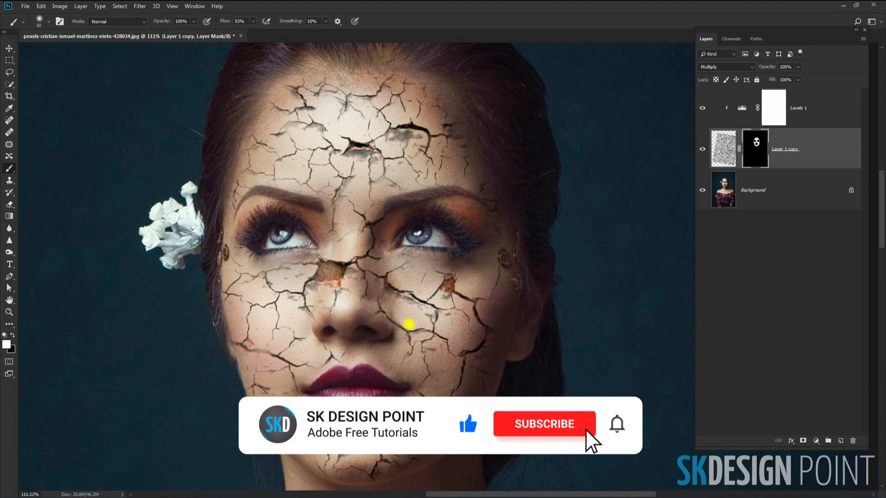
pyautogui.press('[')
pyautogui.press('[')
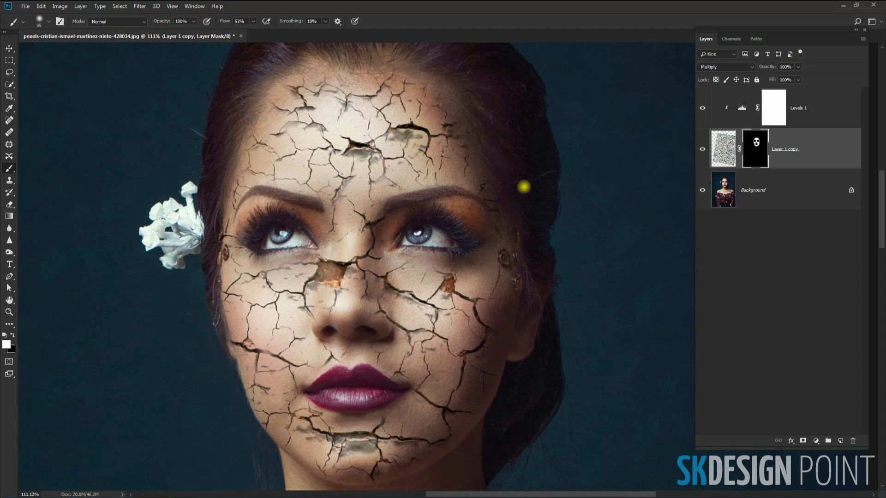
# Lower the brush opacity to 21% and faintly blend the cracks along the upper forehead and hairline, finishing with a 60 px brush.
pyautogui.scroll(3, 522, 184)
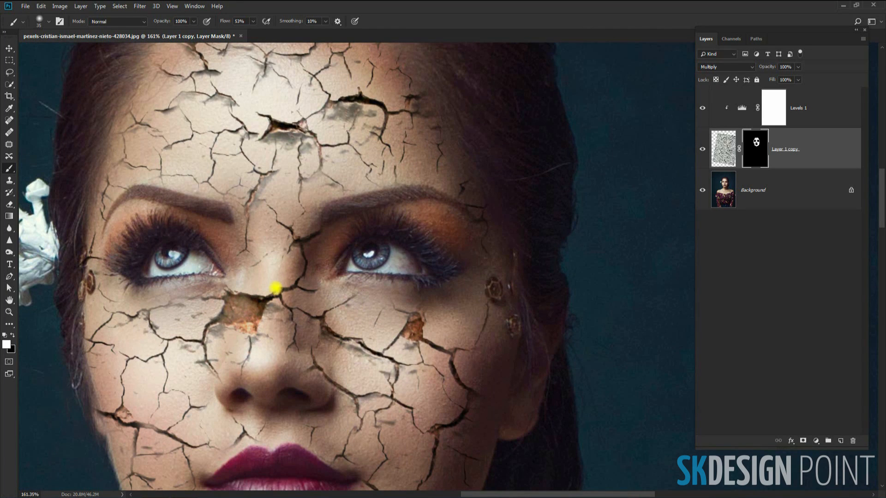
pyautogui.moveTo(283, 301); pyautogui.dragTo(337, 204)
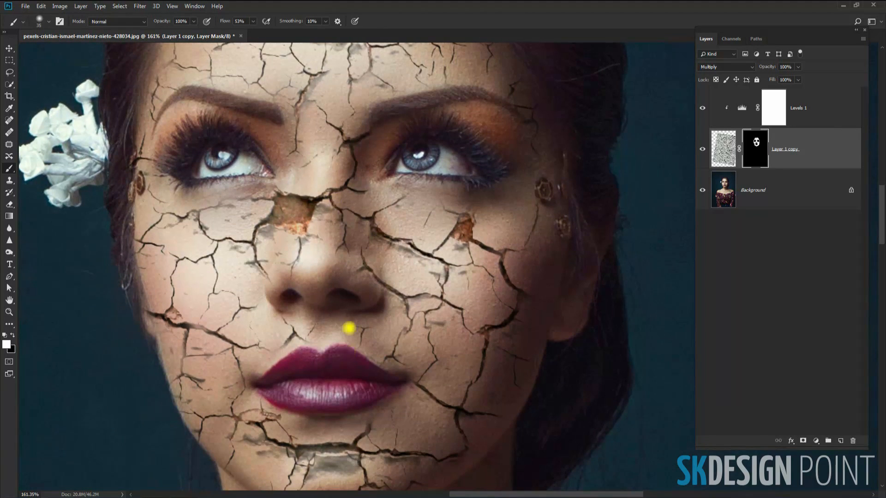
pyautogui.scroll(-3, 349, 323)
pyautogui.moveTo(358, 313); pyautogui.dragTo(392, 376)
pyautogui.scroll(8, 351, 314)
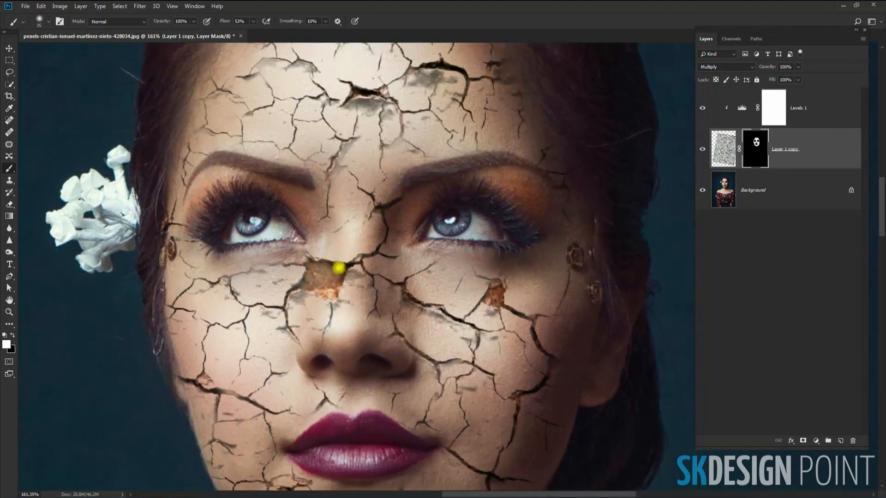
pyautogui.moveTo(339, 340); pyautogui.dragTo(325, 336)
pyautogui.moveTo(380, 234); pyautogui.dragTo(377, 271)
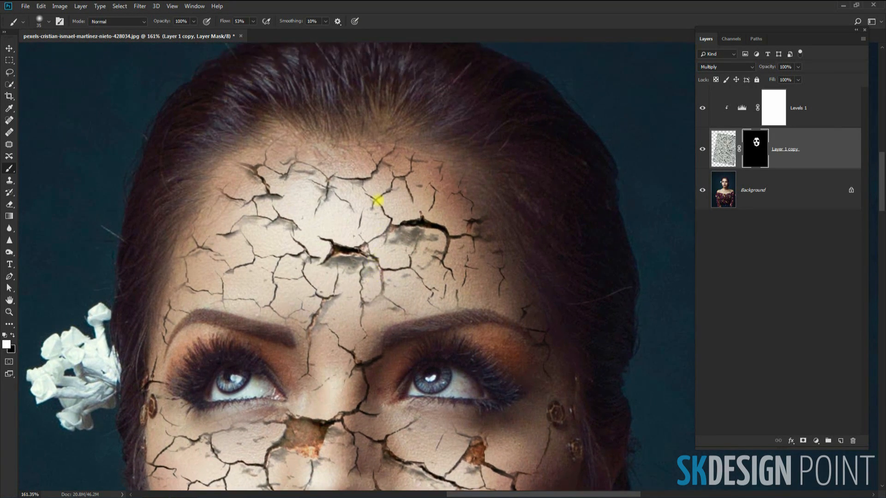
pyautogui.scroll(1, 385, 185)
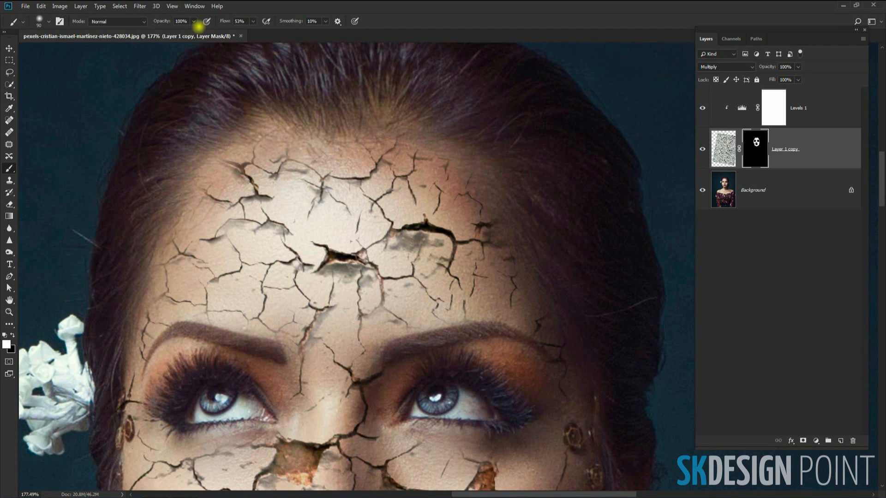
pyautogui.click(194, 22)
pyautogui.moveTo(194, 30); pyautogui.dragTo(168, 31)
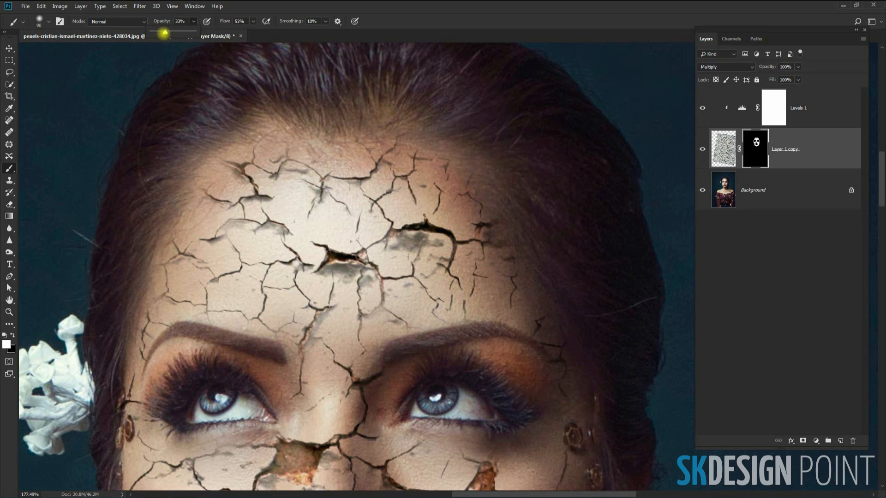
pyautogui.click(423, 168)
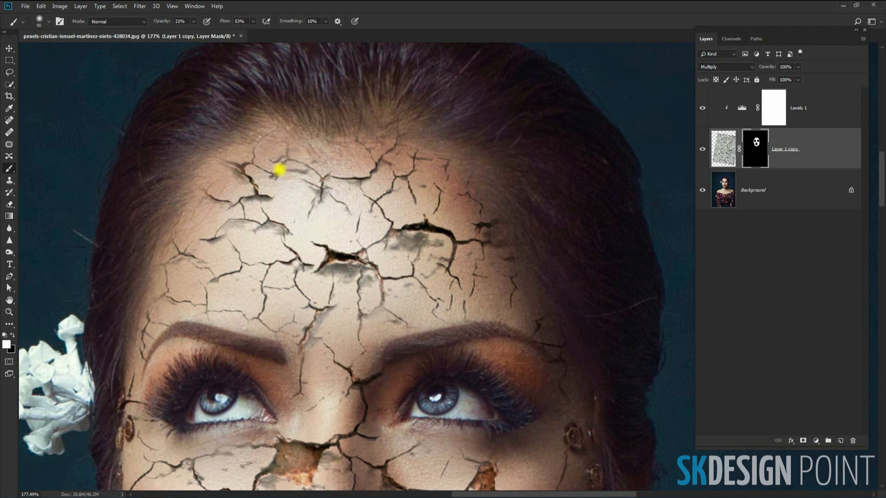
pyautogui.press('[')
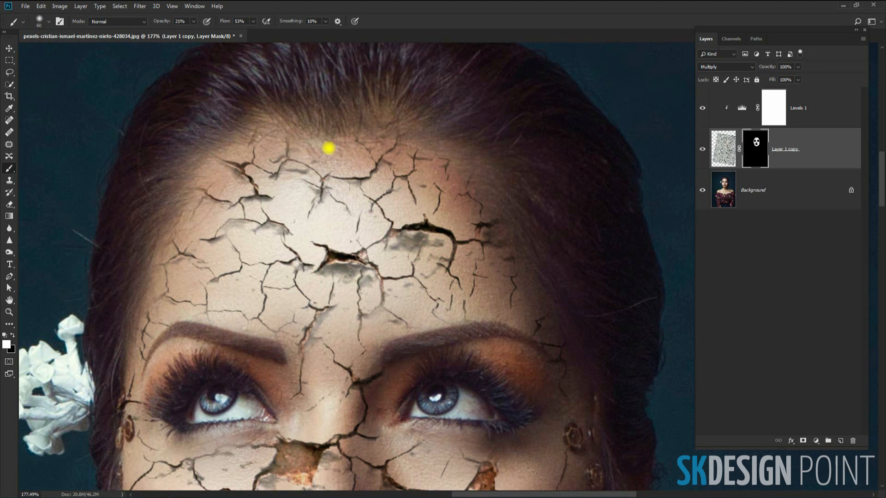
# Examine the cracked-skin effect on the face against the whole portrait.
pyautogui.scroll(-2, 363, 175)
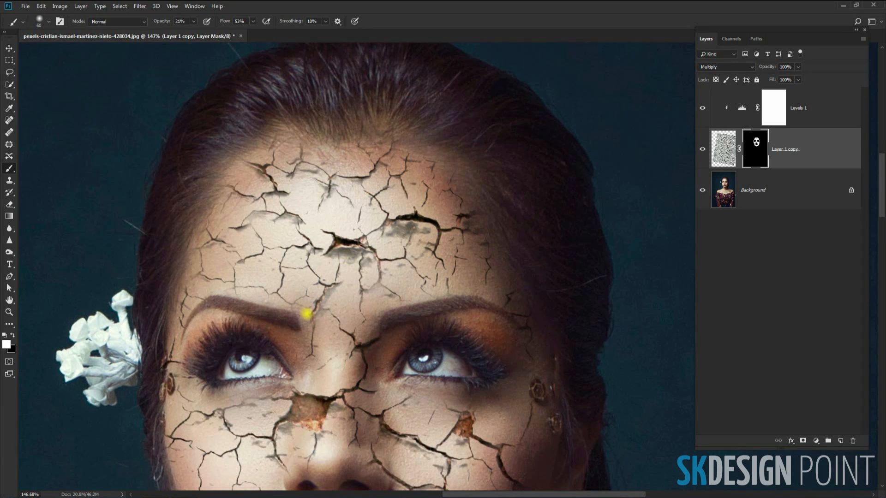
pyautogui.scroll(-5, 366, 228)
pyautogui.scroll(-4, 366, 224)
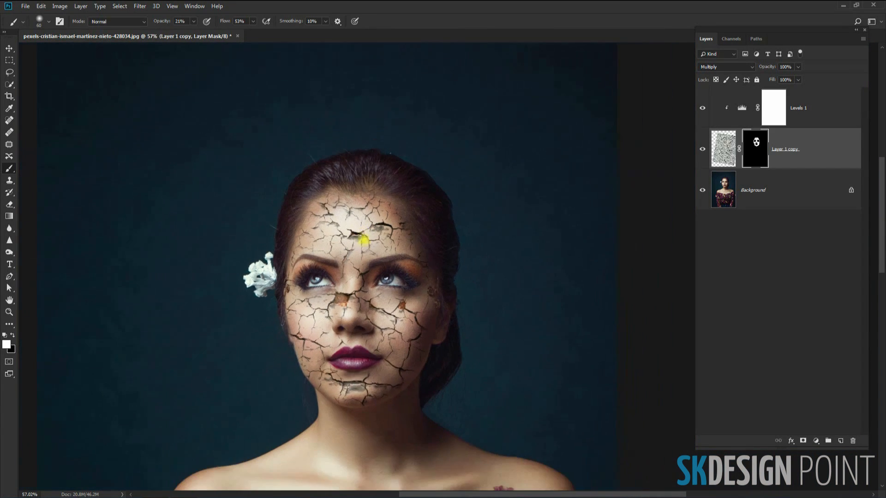
pyautogui.scroll(2, 374, 373)
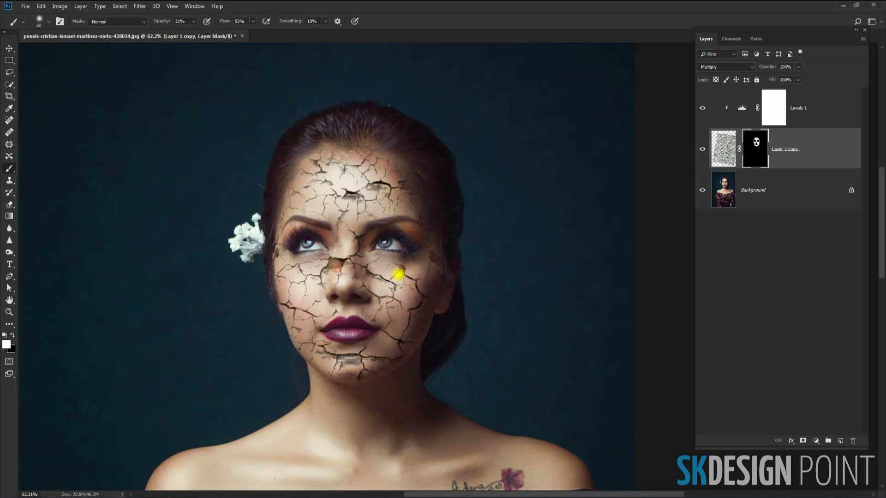
pyautogui.scroll(-2, 401, 266)
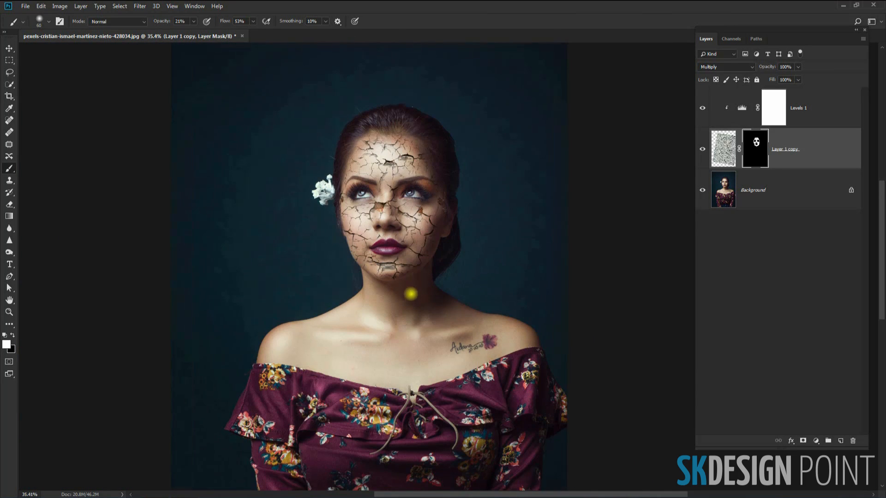
pyautogui.scroll(-2, 408, 298)
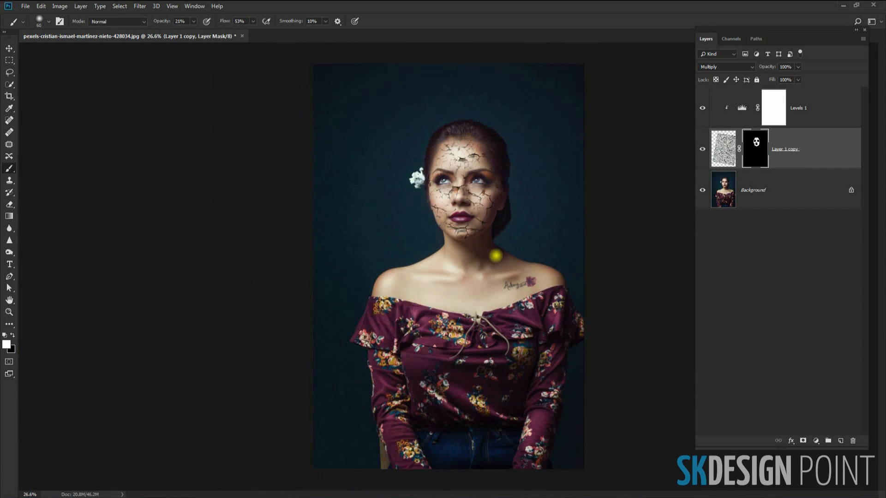
# Restore the brush opacity to 100% and reveal cracks at the center of the upper chest, enlarging the brush to 90 px.
pyautogui.scroll(2, 495, 255)
pyautogui.moveTo(444, 291); pyautogui.dragTo(421, 255)
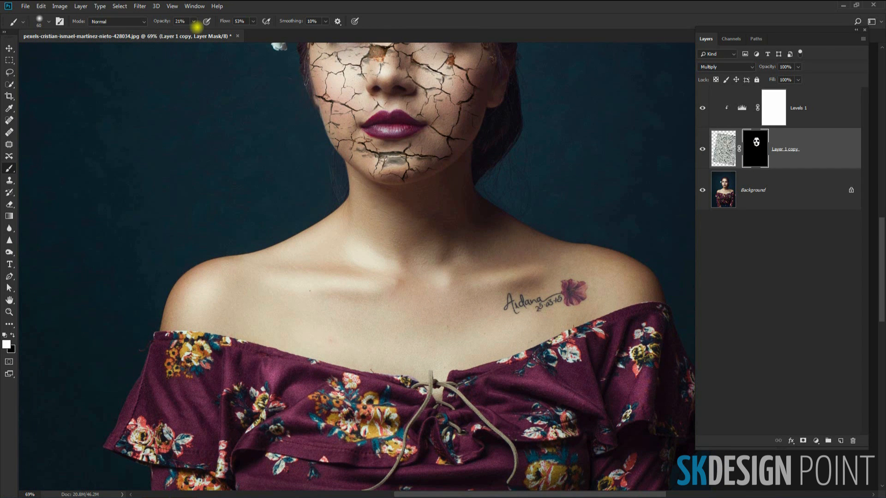
pyautogui.click(193, 21)
pyautogui.moveTo(193, 32); pyautogui.dragTo(228, 36)
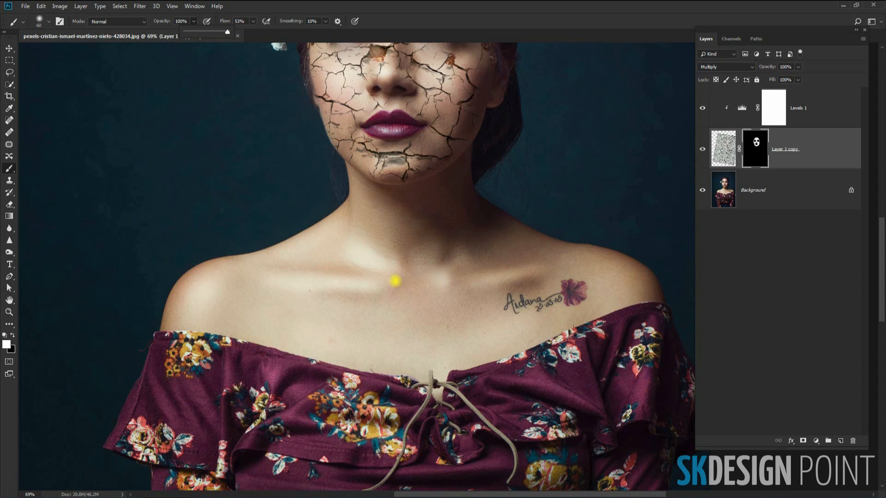
pyautogui.moveTo(405, 261); pyautogui.dragTo(389, 307)
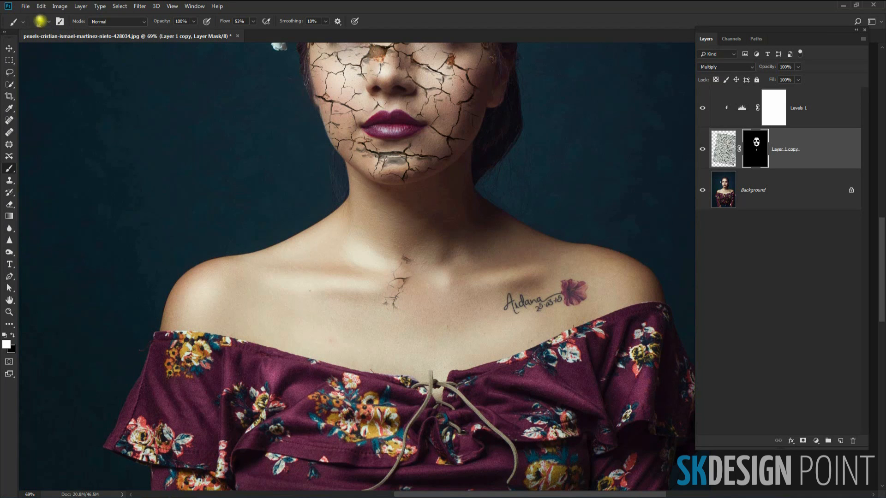
pyautogui.click(48, 22)
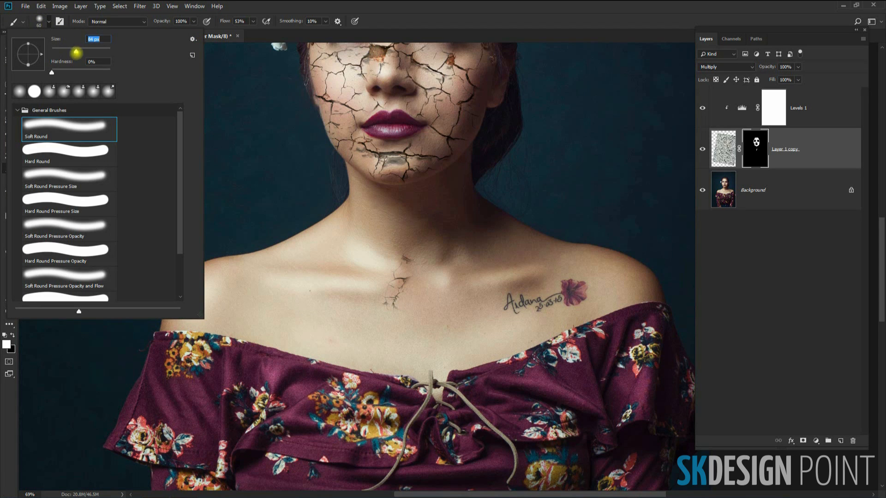
pyautogui.moveTo(397, 263); pyautogui.dragTo(378, 290)
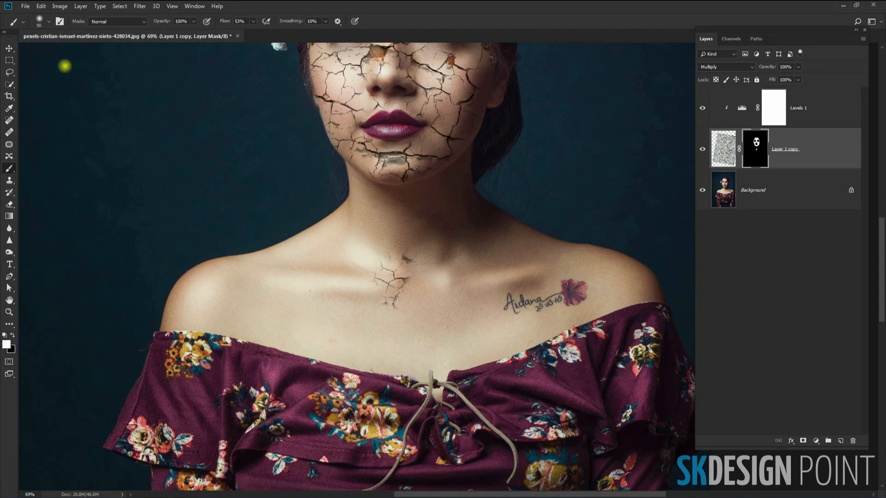
# Enlarge the Soft Round brush to 149 px and reveal cracks across the chest, collarbones and shoulders.
pyautogui.press(']')
pyautogui.rightClick(181, 131)
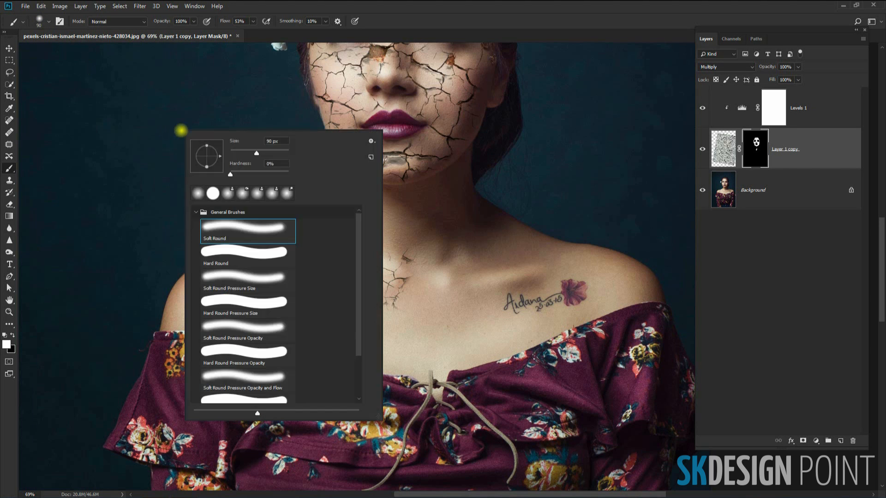
pyautogui.moveTo(259, 152); pyautogui.dragTo(264, 153)
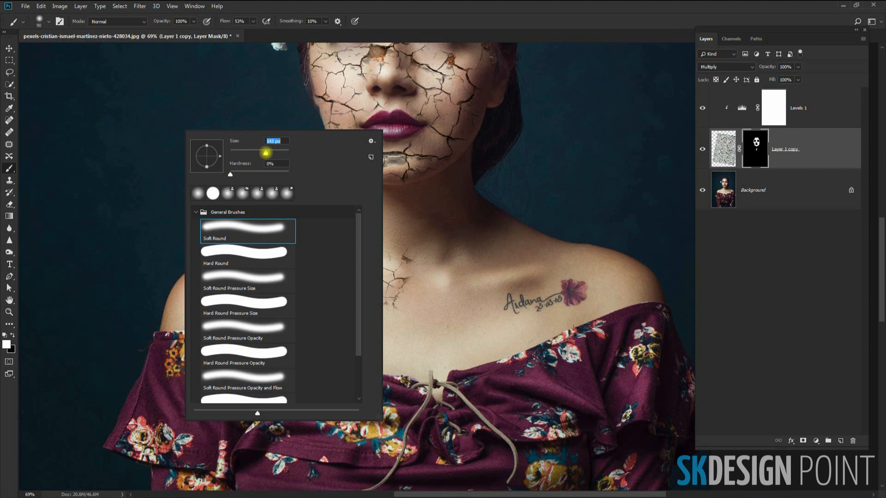
pyautogui.click(429, 313)
pyautogui.moveTo(428, 313)
pyautogui.mouseDown()
pyautogui.moveTo(452, 300)
pyautogui.moveTo(265, 302)
pyautogui.moveTo(551, 289)
pyautogui.moveTo(491, 276)
pyautogui.moveTo(435, 237)
pyautogui.moveTo(416, 249)
pyautogui.moveTo(370, 247)
pyautogui.moveTo(339, 266)
pyautogui.moveTo(336, 240)
pyautogui.moveTo(309, 263)
pyautogui.moveTo(211, 282)
pyautogui.moveTo(209, 297)
pyautogui.moveTo(431, 354)
pyautogui.moveTo(463, 353)
pyautogui.moveTo(619, 288)
pyautogui.moveTo(619, 279)
pyautogui.moveTo(564, 271)
pyautogui.moveTo(477, 229)
pyautogui.moveTo(475, 247)
pyautogui.moveTo(456, 235)
pyautogui.moveTo(437, 254)
pyautogui.moveTo(462, 215)
pyautogui.moveTo(446, 214)
pyautogui.moveTo(433, 303)
pyautogui.moveTo(476, 306)
pyautogui.moveTo(330, 311)
pyautogui.moveTo(477, 311)
pyautogui.moveTo(435, 323)
pyautogui.mouseUp()
# Reduce the brush to 80 px and reveal cracks out to the edges of the image's left shoulder.
pyautogui.rightClick(138, 93)
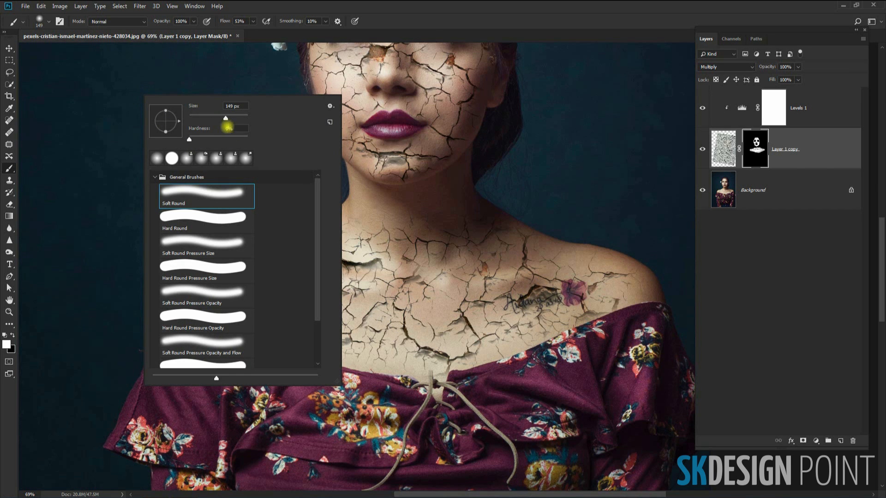
pyautogui.moveTo(225, 117); pyautogui.dragTo(215, 122)
pyautogui.click(432, 299)
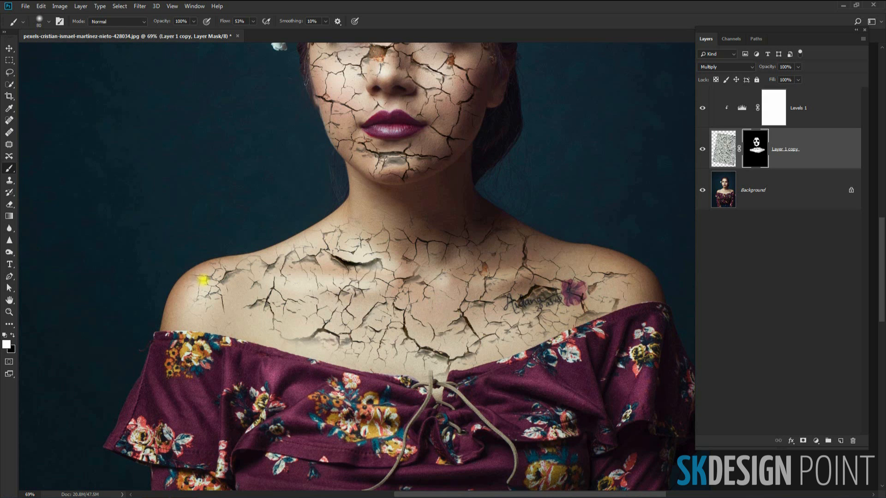
pyautogui.scroll(2, 204, 280)
pyautogui.scroll(1, 216, 287)
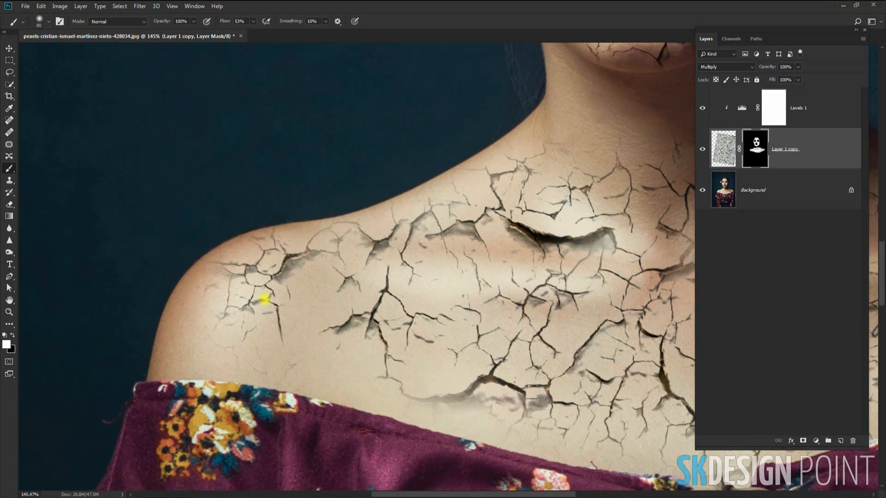
pyautogui.moveTo(253, 252)
pyautogui.mouseDown()
pyautogui.moveTo(213, 278)
pyautogui.moveTo(174, 358)
pyautogui.moveTo(197, 306)
pyautogui.moveTo(271, 258)
pyautogui.moveTo(411, 218)
pyautogui.mouseUp()
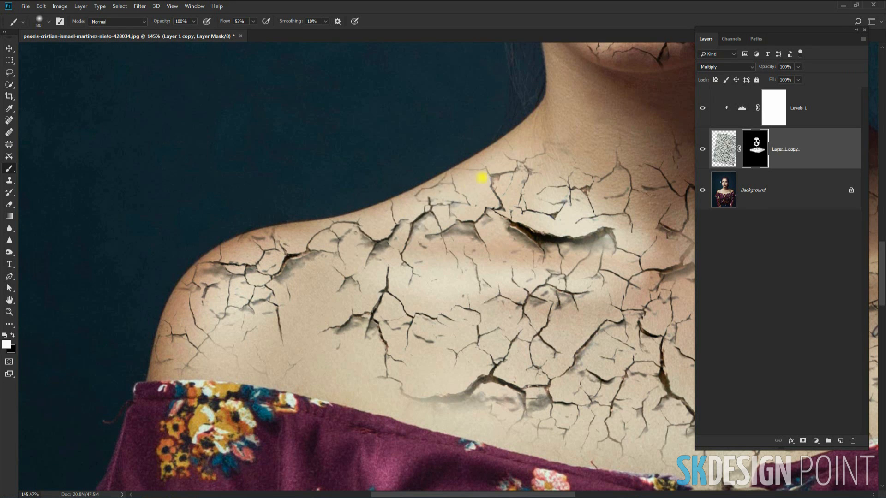
# Reveal cracks along both sides of the neck, from below the chin down to its base.
pyautogui.moveTo(514, 194)
pyautogui.mouseDown()
pyautogui.moveTo(298, 302)
pyautogui.moveTo(312, 293)
pyautogui.moveTo(294, 276)
pyautogui.moveTo(262, 287)
pyautogui.moveTo(345, 225)
pyautogui.moveTo(355, 187)
pyautogui.moveTo(377, 271)
pyautogui.moveTo(417, 212)
pyautogui.moveTo(438, 230)
pyautogui.moveTo(509, 211)
pyautogui.mouseUp()
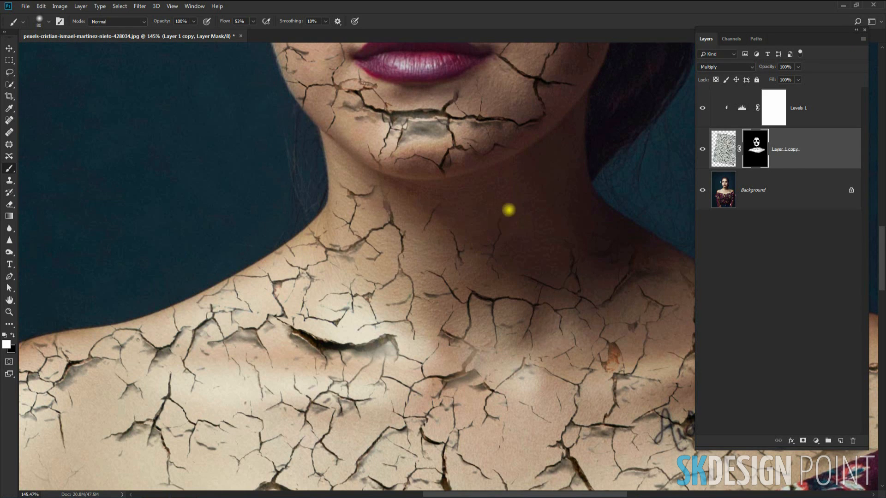
pyautogui.moveTo(483, 256)
pyautogui.mouseDown()
pyautogui.moveTo(344, 273)
pyautogui.moveTo(429, 201)
pyautogui.moveTo(420, 180)
pyautogui.moveTo(440, 256)
pyautogui.moveTo(406, 193)
pyautogui.moveTo(299, 238)
pyautogui.moveTo(258, 237)
pyautogui.moveTo(399, 208)
pyautogui.moveTo(390, 292)
pyautogui.moveTo(410, 259)
pyautogui.mouseUp()
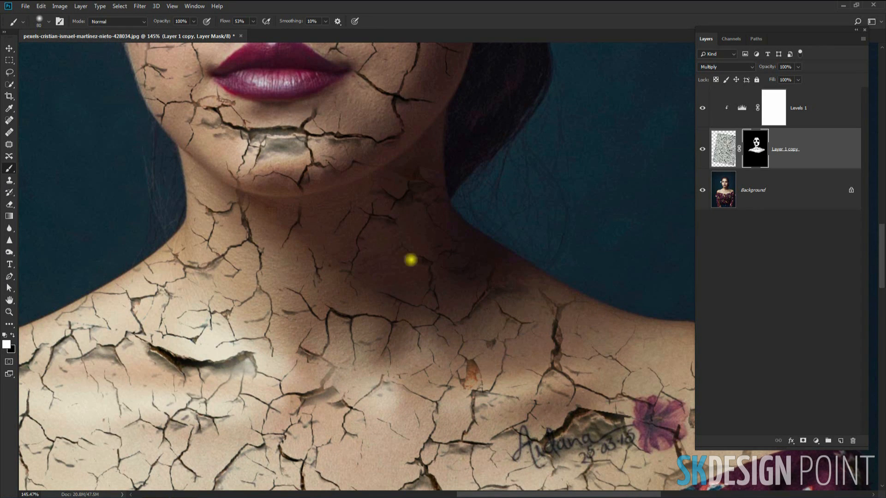
pyautogui.moveTo(455, 317); pyautogui.dragTo(273, 273)
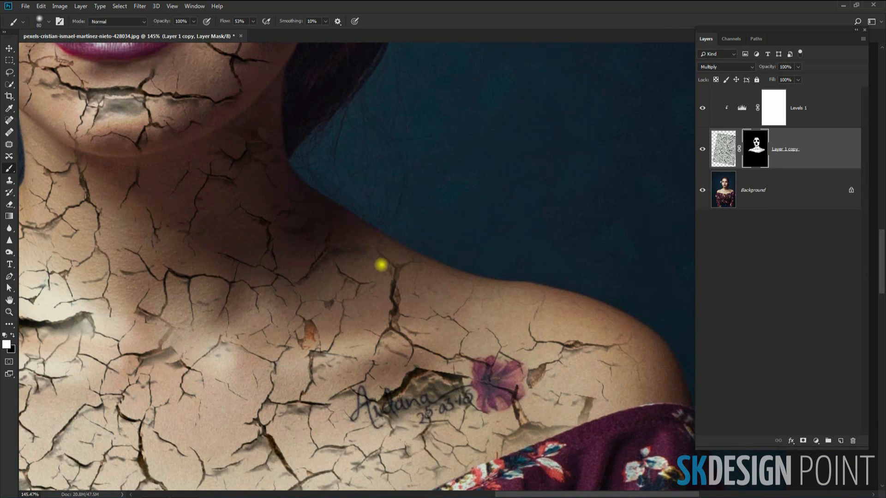
# Reveal cracks along the image's right shoulder, out to its edge and down to the neckline.
pyautogui.moveTo(448, 301); pyautogui.dragTo(229, 249)
pyautogui.scroll(3, 281, 244)
pyautogui.moveTo(303, 267)
pyautogui.mouseDown()
pyautogui.moveTo(412, 294)
pyautogui.moveTo(457, 359)
pyautogui.moveTo(350, 383)
pyautogui.moveTo(459, 359)
pyautogui.moveTo(476, 336)
pyautogui.moveTo(461, 321)
pyautogui.moveTo(481, 355)
pyautogui.moveTo(356, 391)
pyautogui.moveTo(435, 337)
pyautogui.mouseUp()
pyautogui.scroll(-4, 251, 367)
pyautogui.moveTo(251, 367)
pyautogui.mouseDown()
pyautogui.moveTo(298, 358)
pyautogui.moveTo(409, 312)
pyautogui.mouseUp()
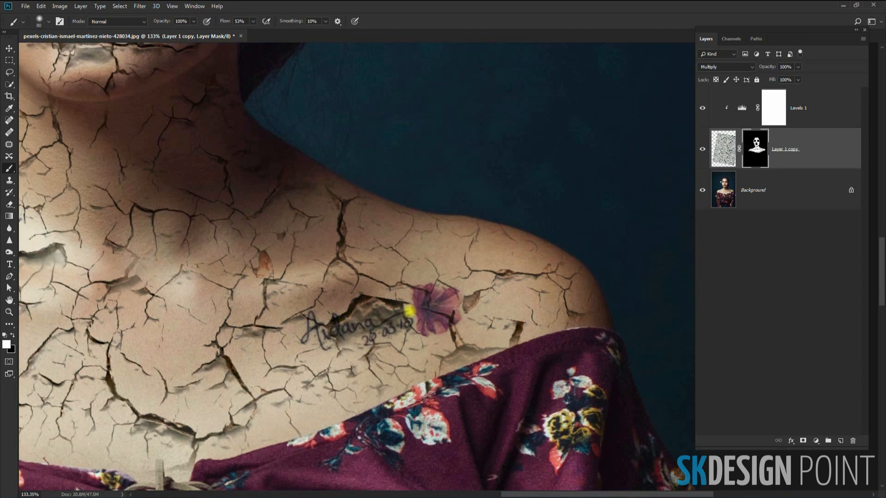
# Paint black on the Layer 1 copy mask to hide the cracks covering the shoulder tattoo.
pyautogui.scroll(-1, 430, 296)
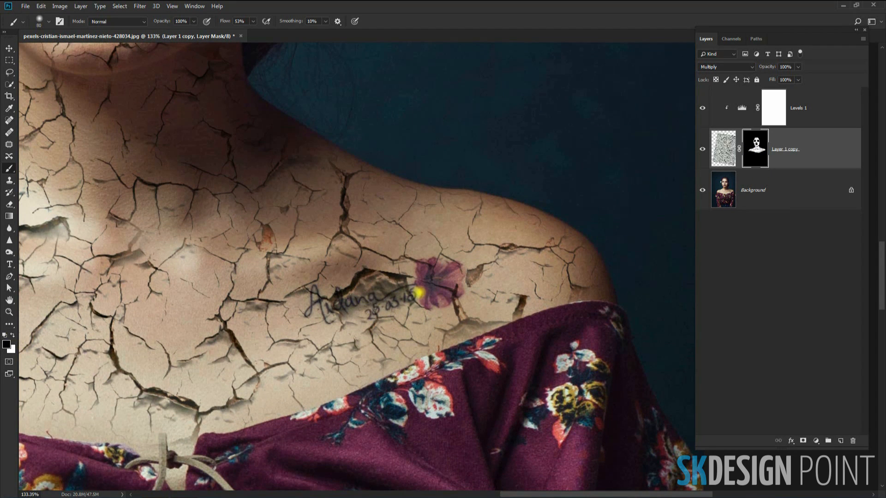
pyautogui.scroll(2, 426, 285)
pyautogui.scroll(1, 409, 289)
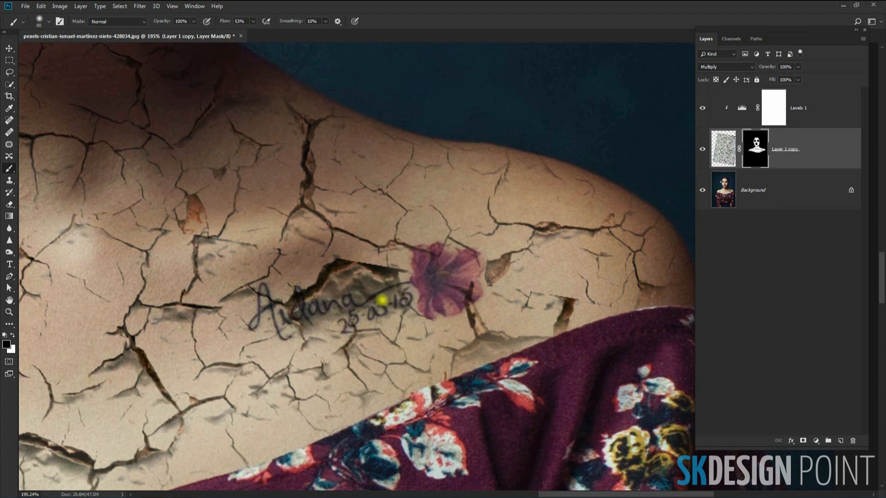
pyautogui.moveTo(328, 300)
pyautogui.mouseDown()
pyautogui.moveTo(257, 306)
pyautogui.moveTo(263, 321)
pyautogui.mouseUp()
pyautogui.scroll(-3, 461, 277)
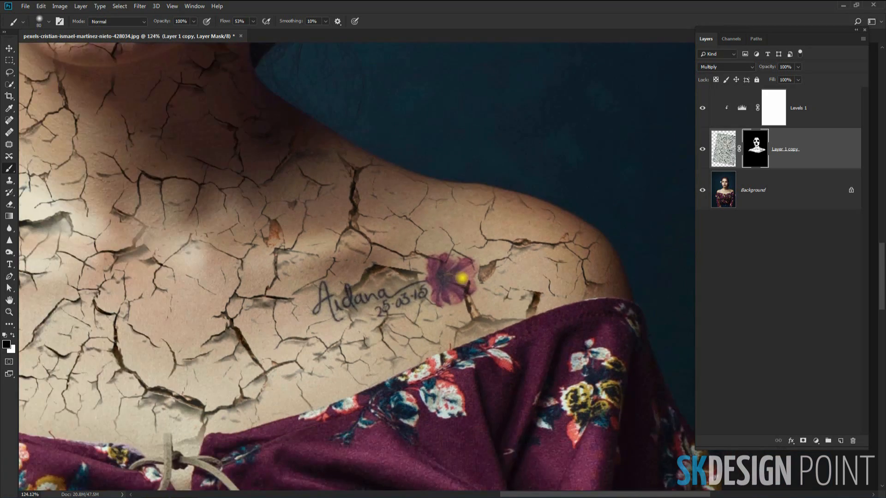
pyautogui.scroll(-2, 507, 264)
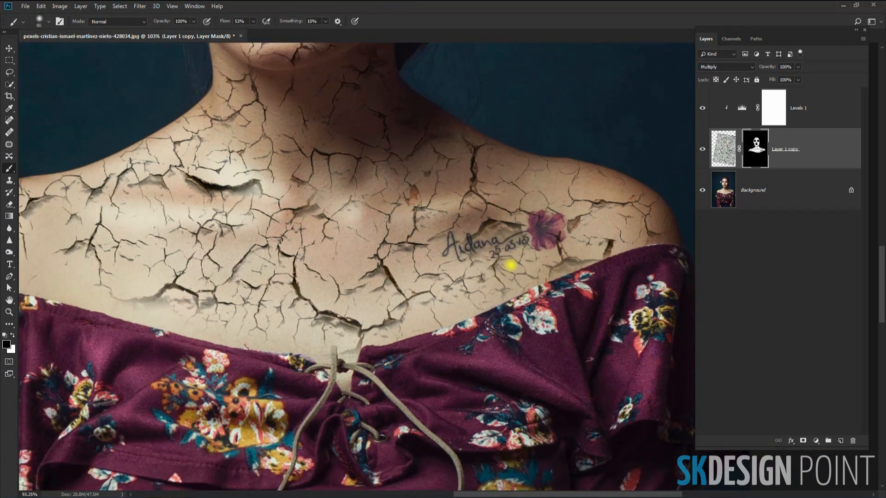
pyautogui.scroll(-1, 514, 267)
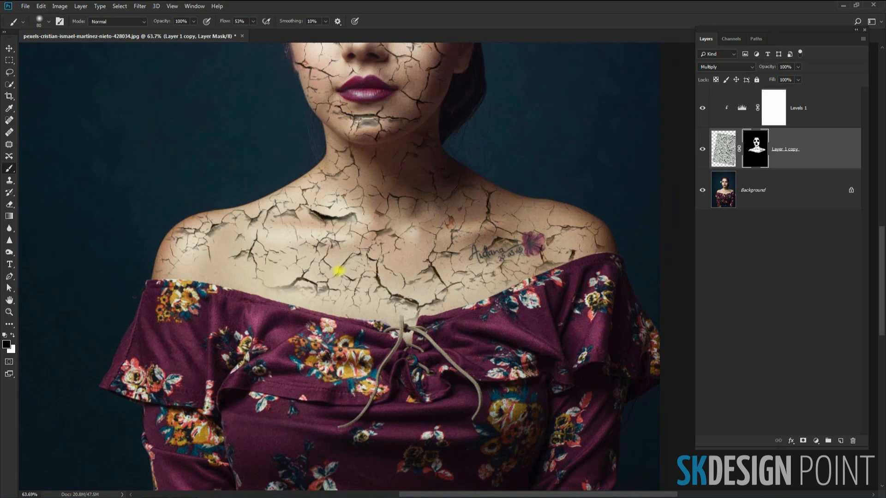
# Switch the foreground back to white and examine the cracked-skin effect across the whole portrait.
pyautogui.scroll(2, 233, 262)
pyautogui.click(12, 335)
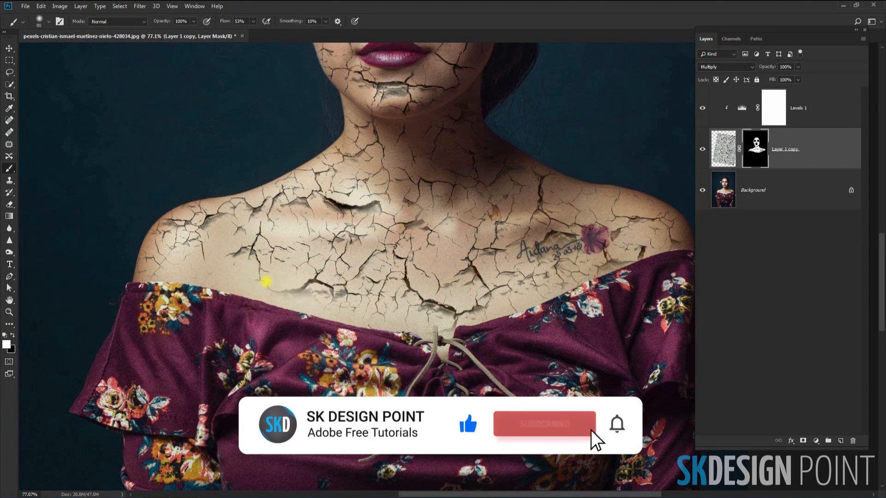
pyautogui.scroll(-4, 429, 316)
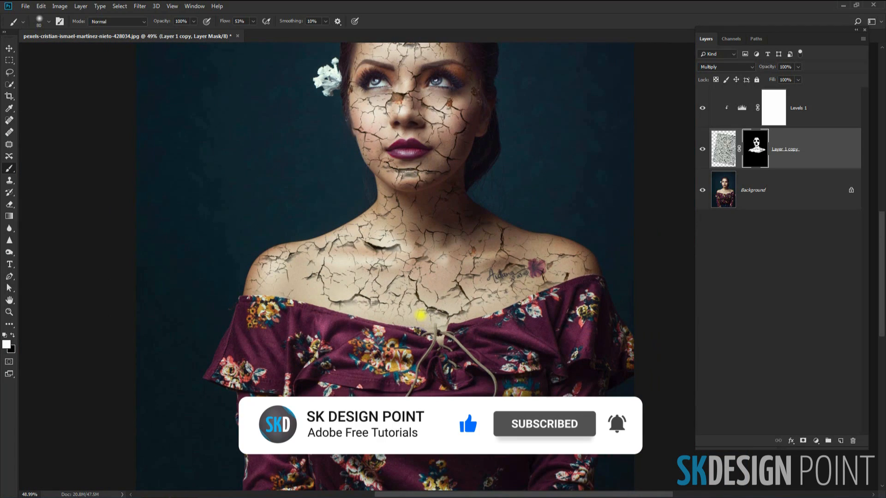
pyautogui.moveTo(474, 210); pyautogui.dragTo(468, 264)
pyautogui.scroll(-1, 447, 169)
pyautogui.scroll(-5, 447, 168)
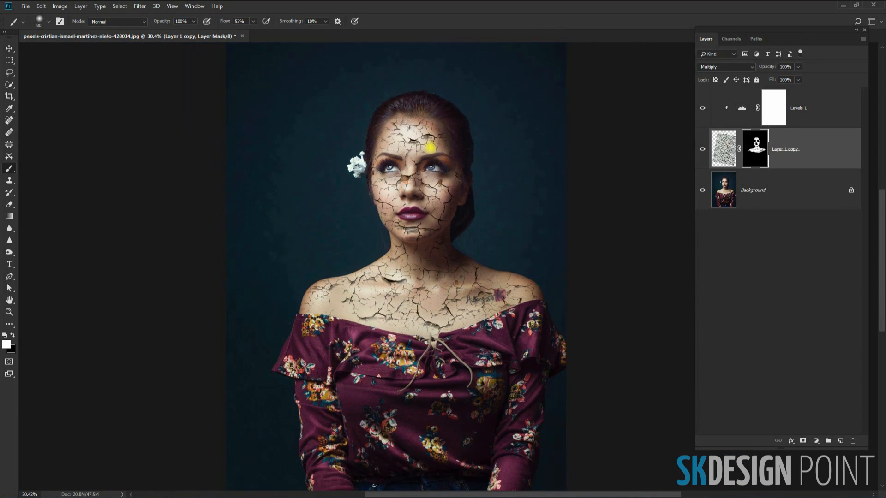
pyautogui.scroll(5, 502, 142)
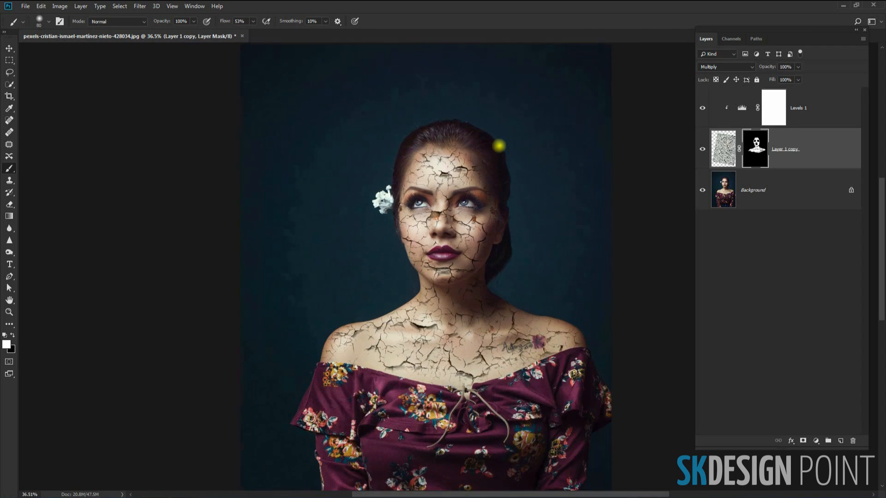
pyautogui.moveTo(455, 223); pyautogui.dragTo(448, 199)
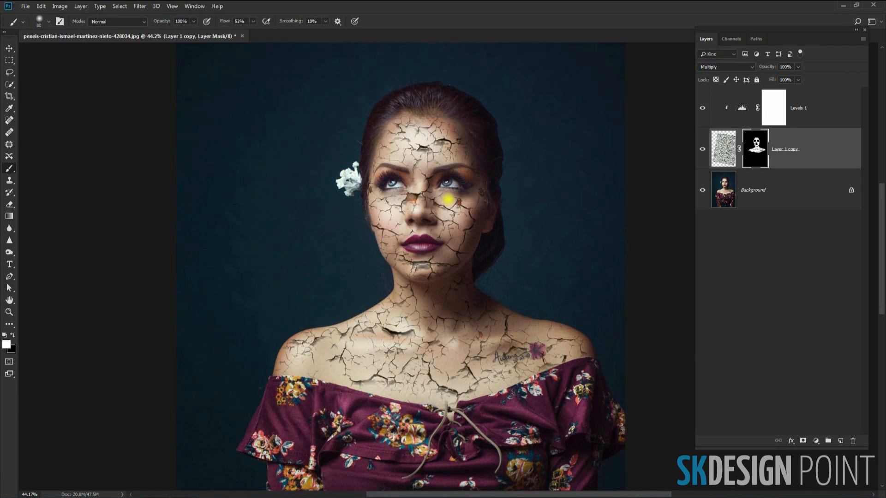
pyautogui.scroll(3, 457, 193)
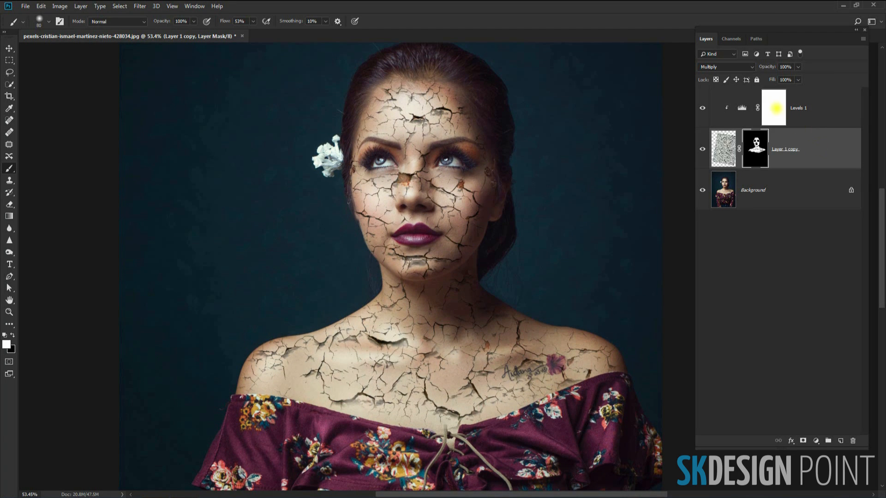
# Paint black at 91% brush opacity on the Levels 1 mask over the deep cracks on the face.
pyautogui.click(774, 108)
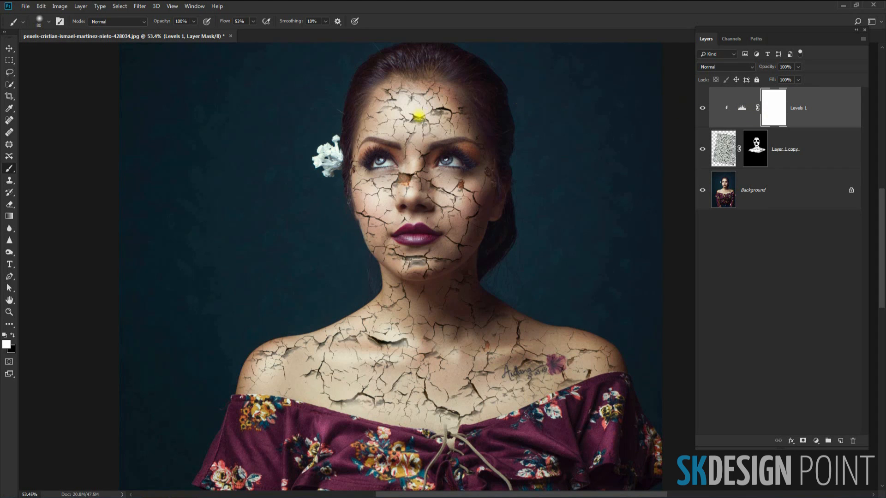
pyautogui.scroll(1, 418, 116)
pyautogui.click(193, 21)
pyautogui.moveTo(192, 33); pyautogui.dragTo(163, 33)
pyautogui.click(420, 120)
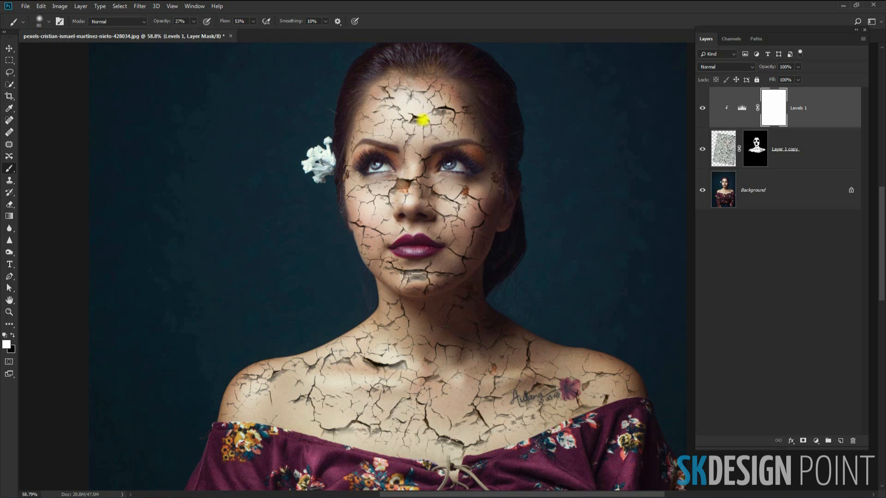
pyautogui.moveTo(193, 21); pyautogui.dragTo(224, 36)
pyautogui.click(417, 121)
pyautogui.click(13, 334)
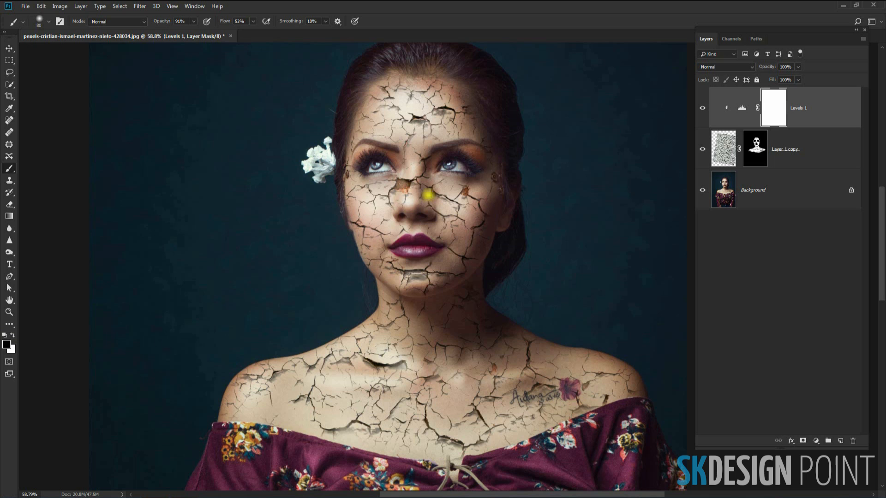
pyautogui.moveTo(402, 185); pyautogui.dragTo(393, 201)
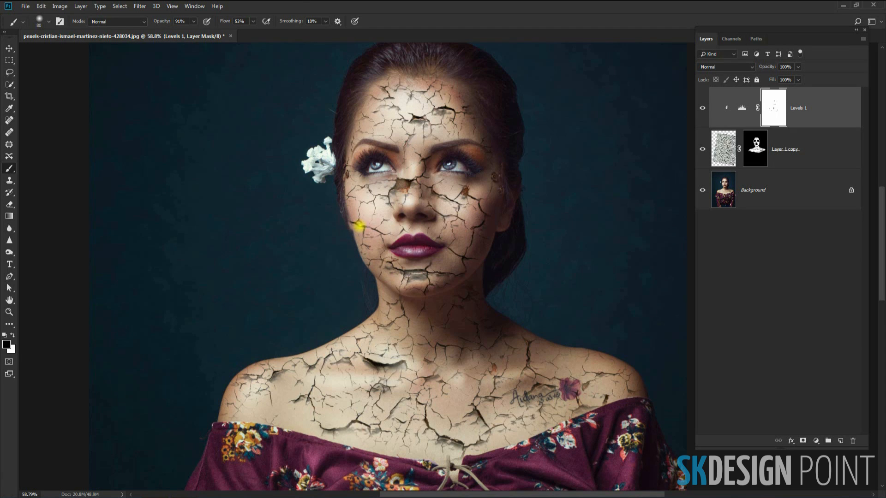
# Set the Levels 1 adjustment's input levels to 6 for shadows, 0.94 for midtones and 140 for highlights.
pyautogui.click(9, 48)
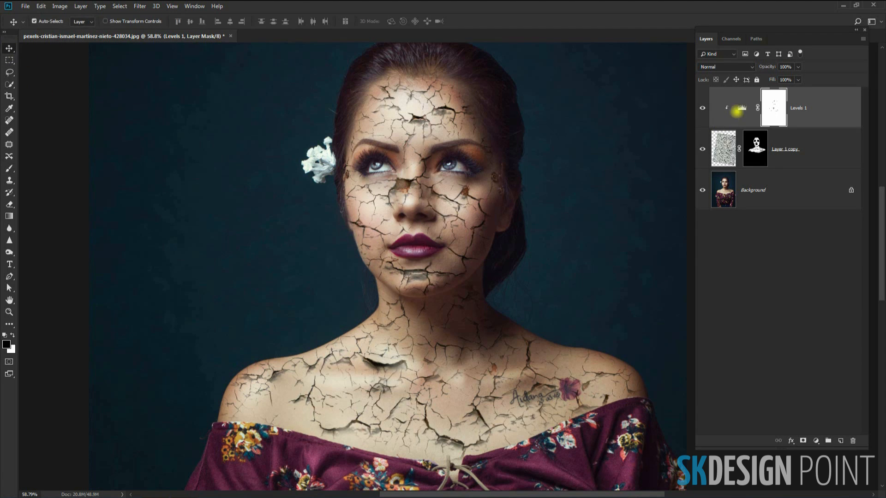
pyautogui.click(741, 109)
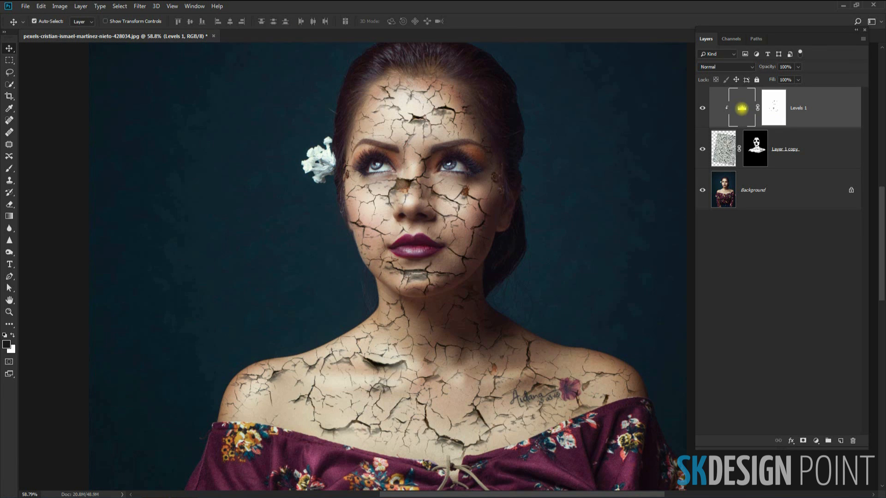
pyautogui.doubleClick(742, 107)
pyautogui.moveTo(139, 84); pyautogui.dragTo(160, 65)
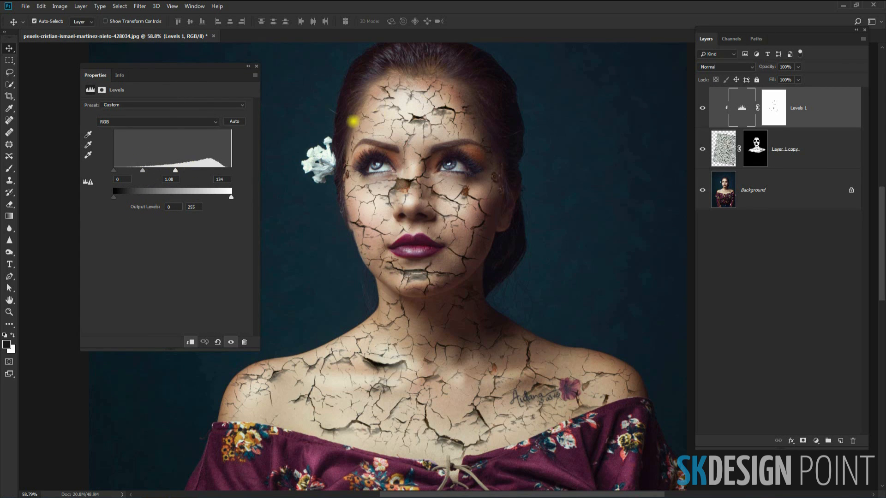
pyautogui.scroll(1, 383, 112)
pyautogui.moveTo(423, 133); pyautogui.dragTo(425, 129)
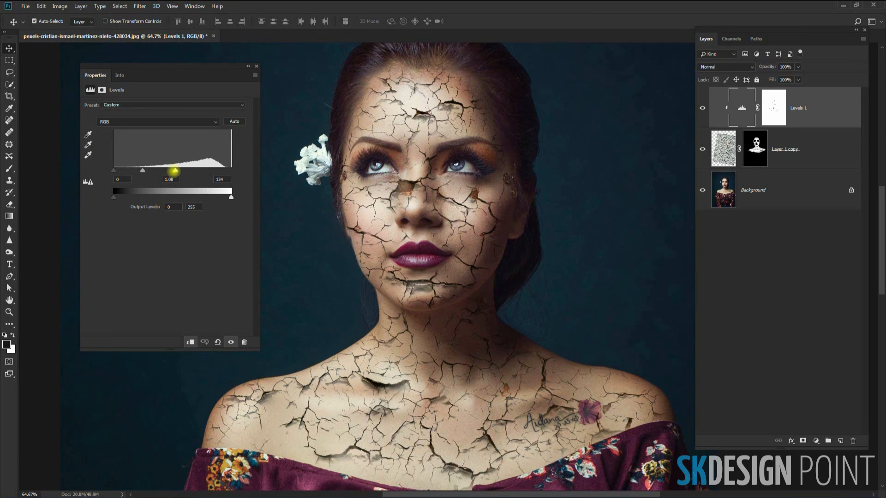
pyautogui.moveTo(144, 170); pyautogui.dragTo(137, 170)
pyautogui.moveTo(171, 171); pyautogui.dragTo(172, 171)
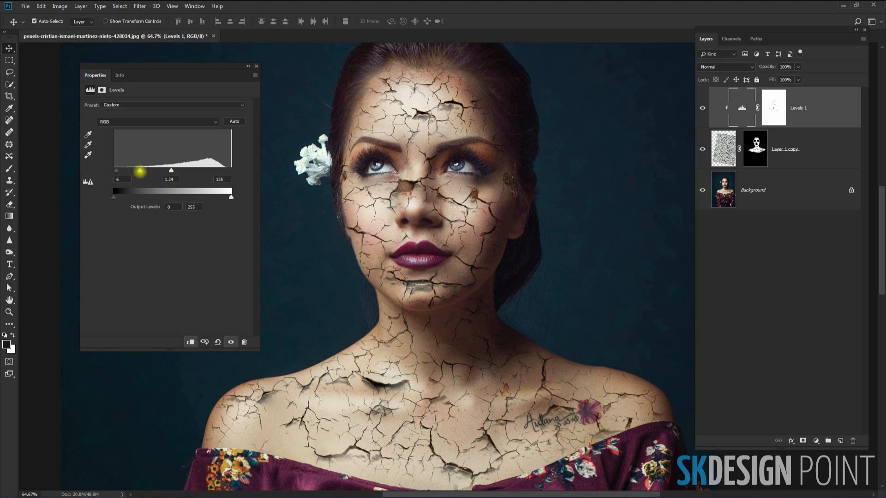
pyautogui.moveTo(146, 171); pyautogui.dragTo(187, 171)
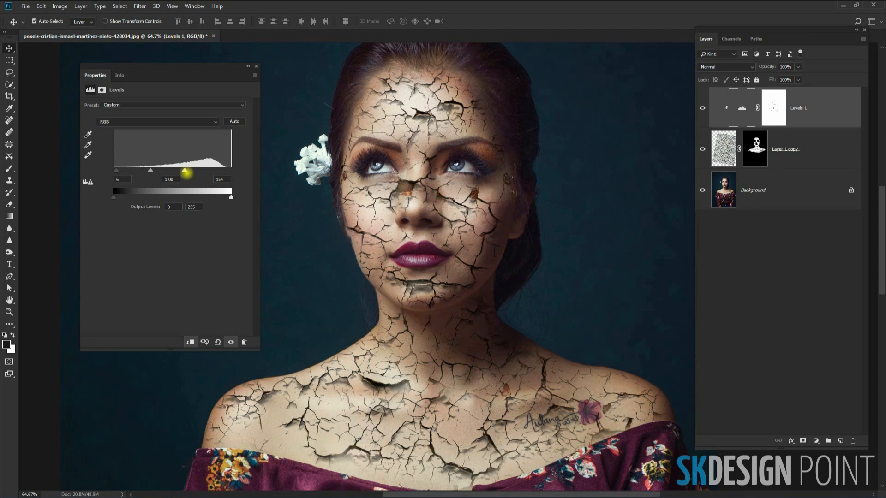
pyautogui.moveTo(152, 171)
pyautogui.mouseDown()
pyautogui.moveTo(189, 171)
pyautogui.moveTo(176, 170)
pyautogui.mouseUp()
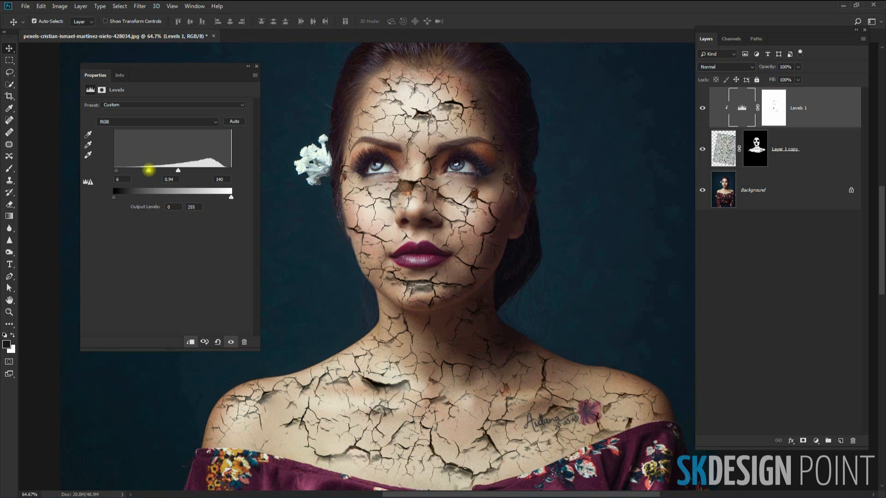
pyautogui.click(256, 67)
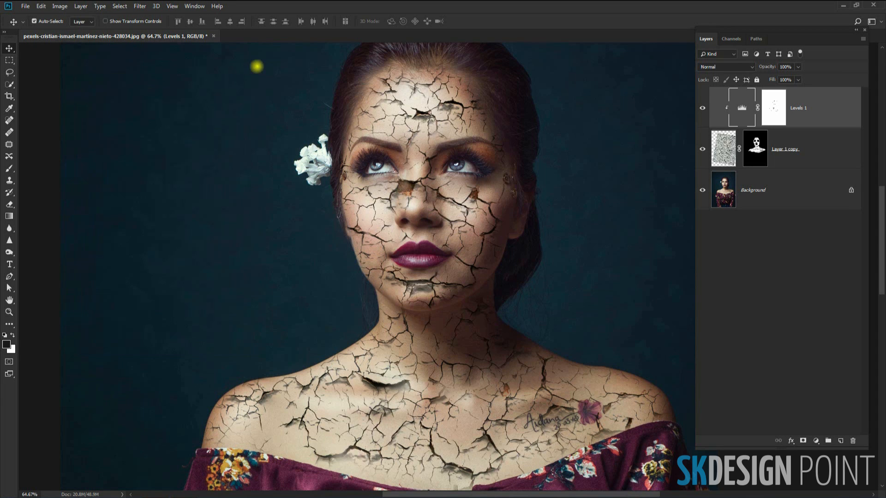
# Examine the adjusted crack contrast on the whole portrait and up close on the face and chest.
pyautogui.scroll(-5, 277, 205)
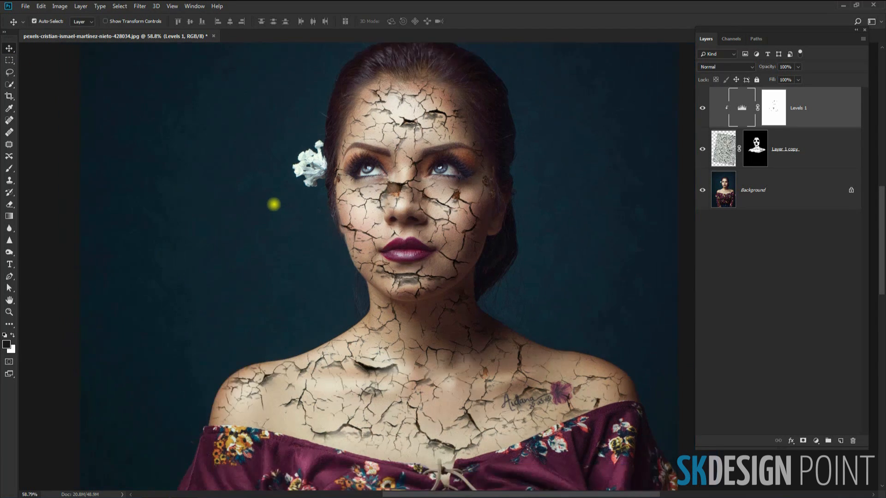
pyautogui.scroll(-2, 281, 231)
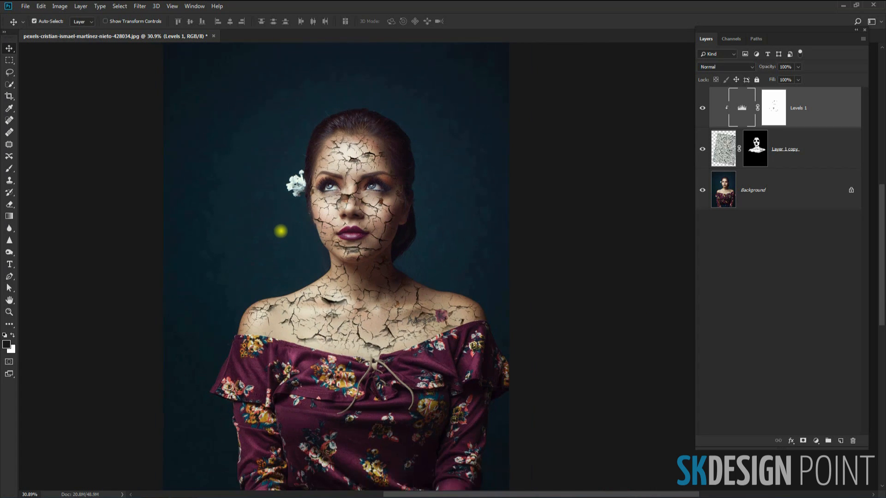
pyautogui.scroll(3, 277, 231)
pyautogui.moveTo(257, 247); pyautogui.dragTo(300, 223)
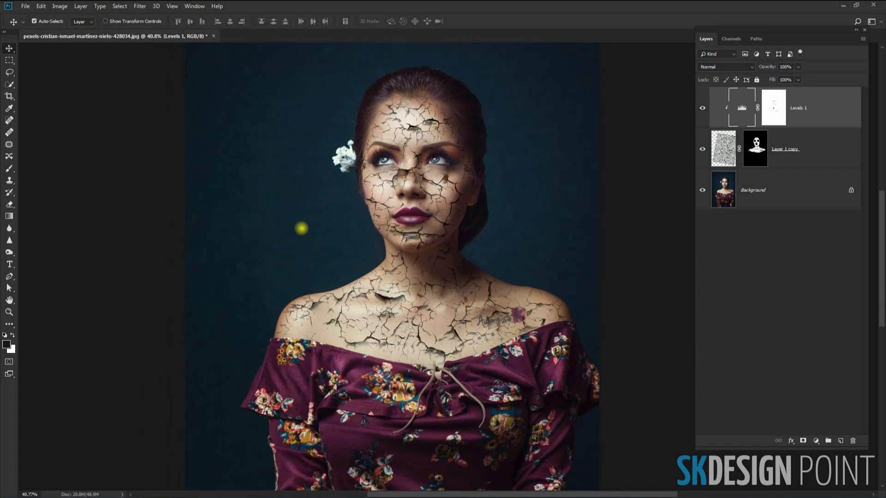
pyautogui.scroll(-3, 421, 224)
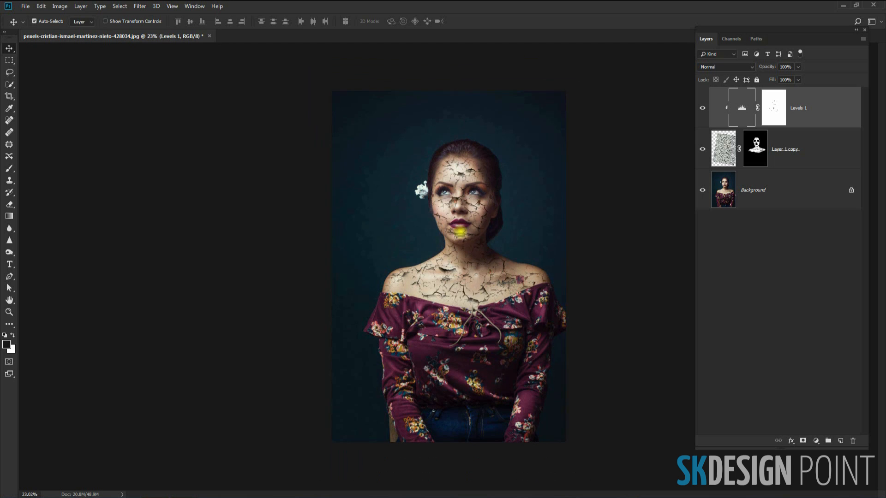
pyautogui.scroll(3, 468, 190)
pyautogui.scroll(3, 471, 184)
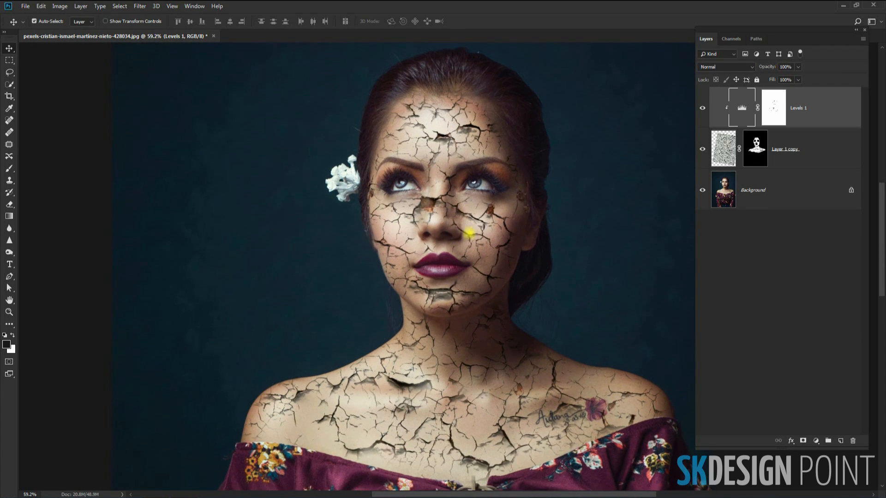
# Set the Levels 1 adjustment's midtone input to 0.83 and its highlight input to 97.
pyautogui.doubleClick(741, 108)
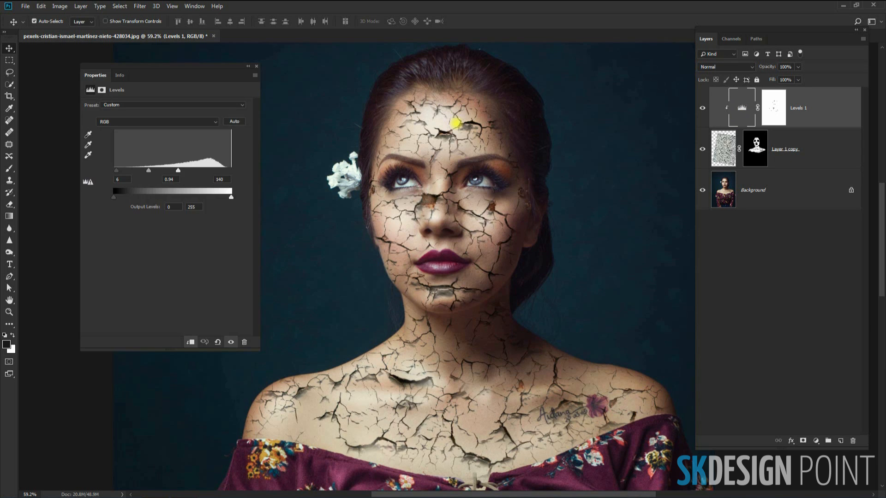
pyautogui.moveTo(181, 170); pyautogui.dragTo(163, 172)
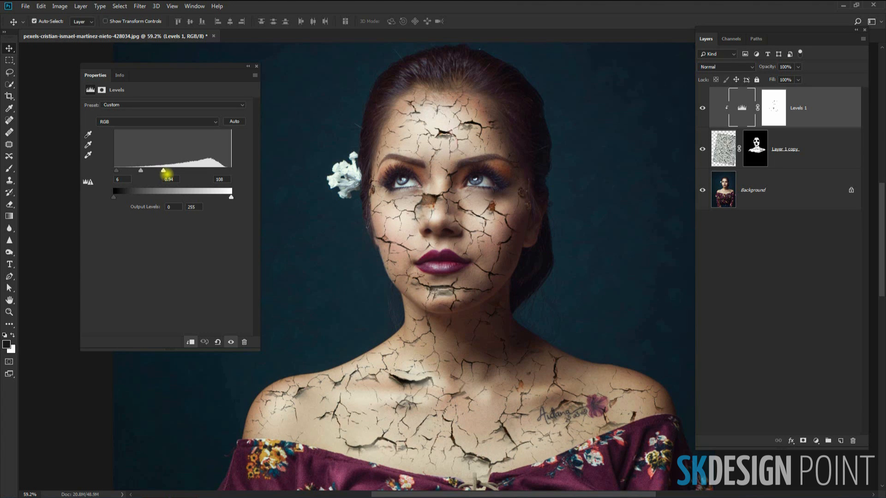
pyautogui.moveTo(136, 171); pyautogui.dragTo(159, 171)
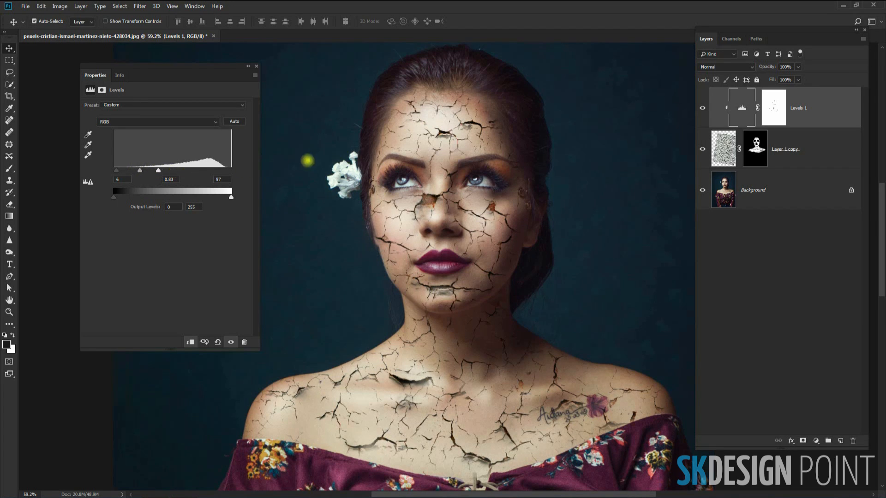
# Close the Levels 1 properties, deselect all layers and examine the cracked-skin effect across the whole portrait.
pyautogui.scroll(-2, 309, 162)
pyautogui.moveTo(413, 209); pyautogui.dragTo(424, 209)
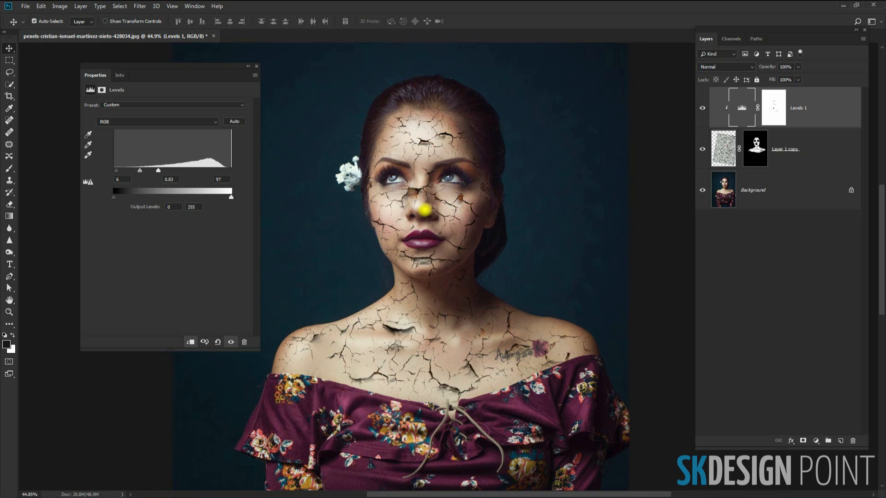
pyautogui.click(256, 66)
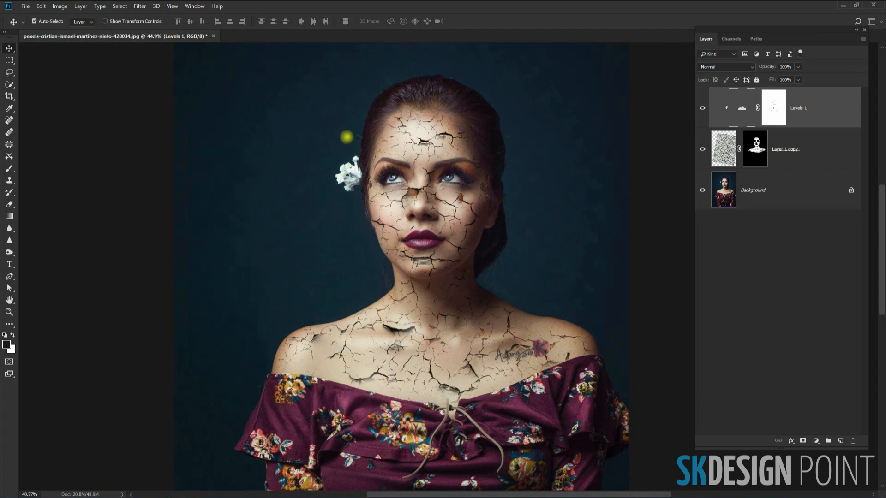
pyautogui.scroll(-3, 348, 139)
pyautogui.click(160, 214)
pyautogui.scroll(-3, 619, 231)
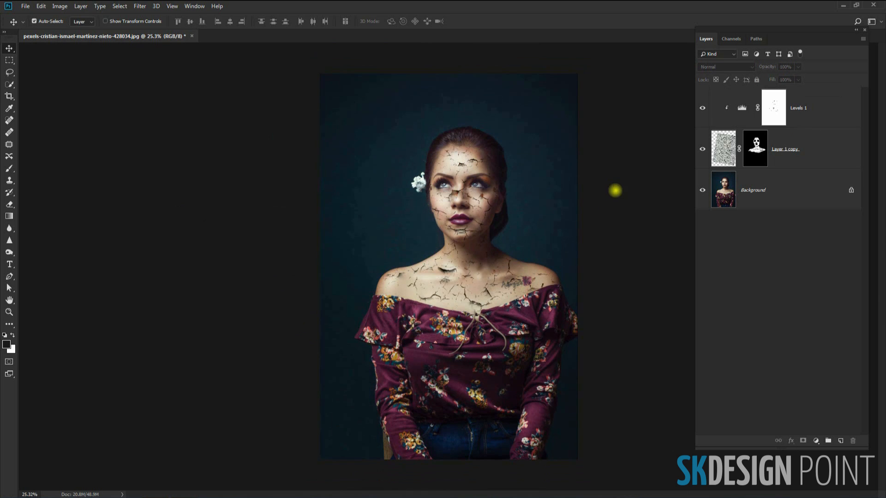
pyautogui.scroll(1, 491, 173)
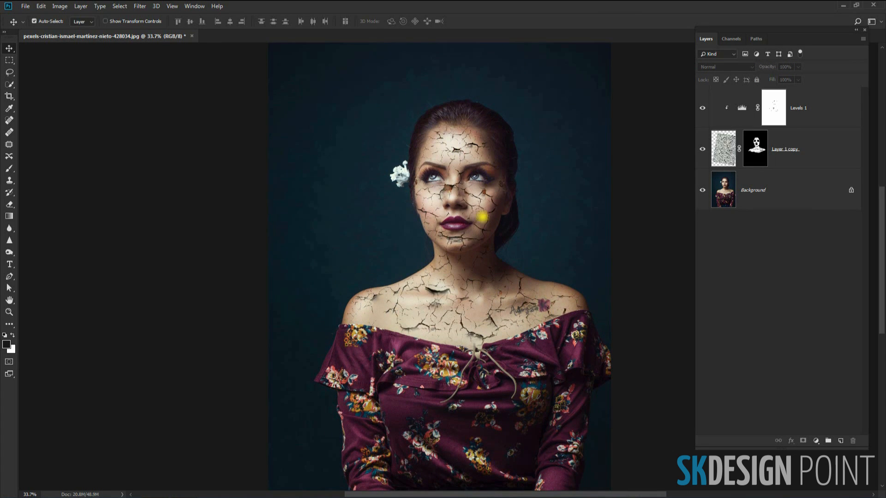
pyautogui.scroll(-1, 452, 220)
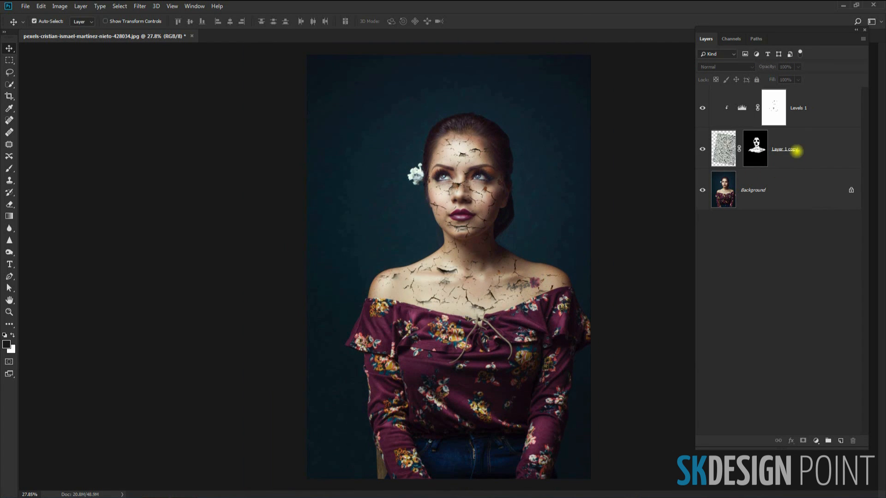
# Group the Layer 1 copy texture layer and the Levels 1 adjustment, keeping the default group name and Pass Through mode.
pyautogui.click(797, 150)
pyautogui.click(811, 110)
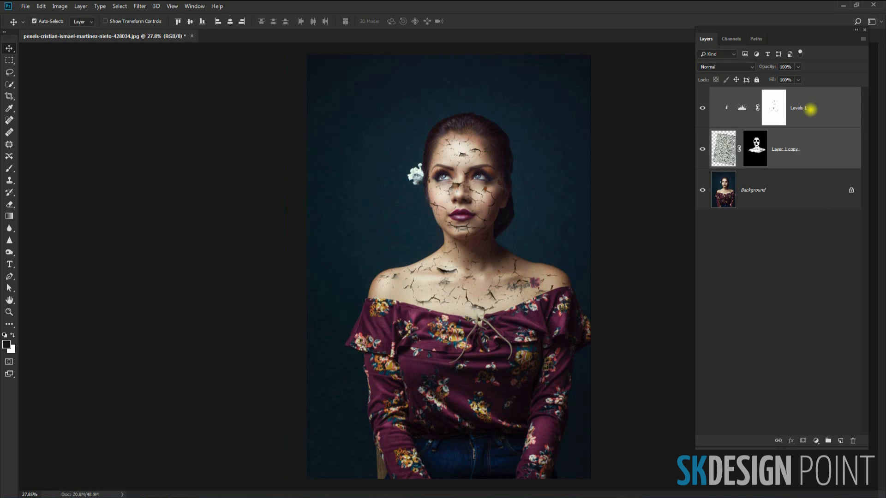
pyautogui.rightClick(811, 109)
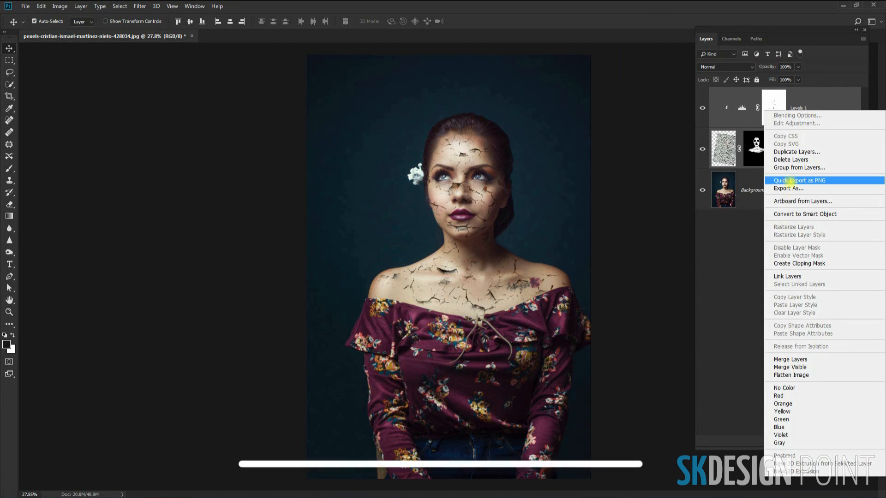
pyautogui.click(788, 167)
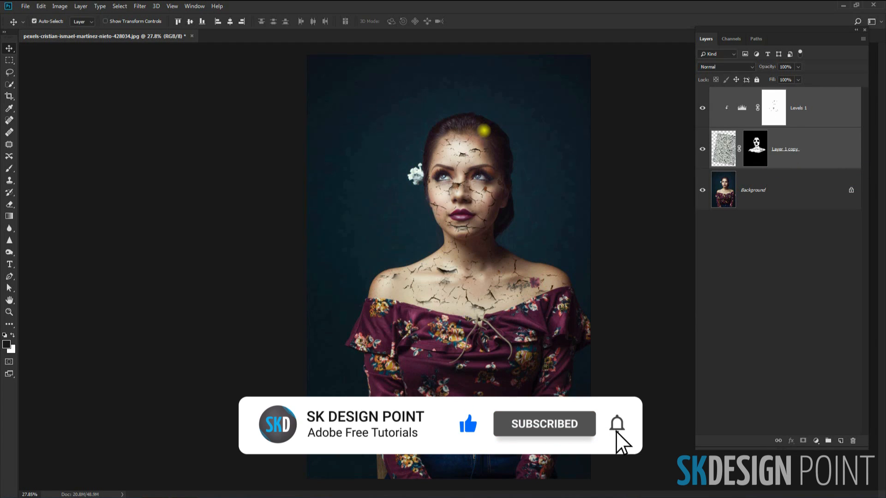
pyautogui.click(522, 148)
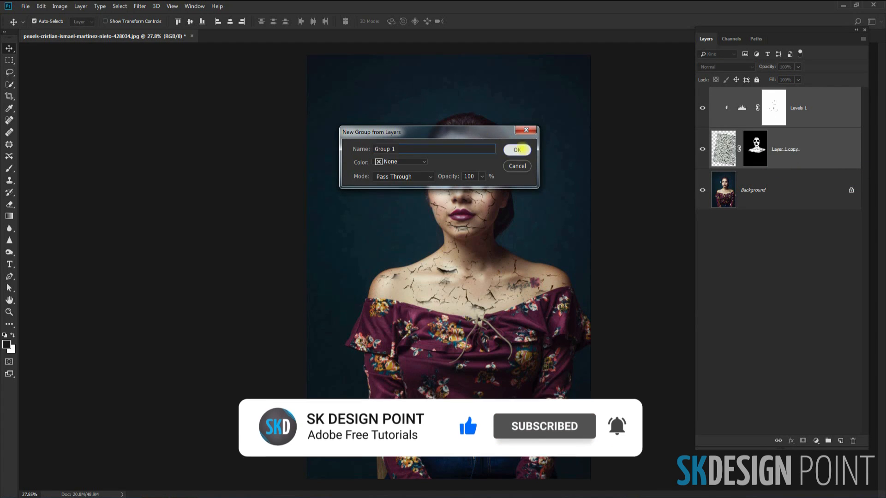
# Compare the face and shoulders with and without the cracks by toggling the new group's visibility, leaving the group shown.
pyautogui.scroll(4, 499, 124)
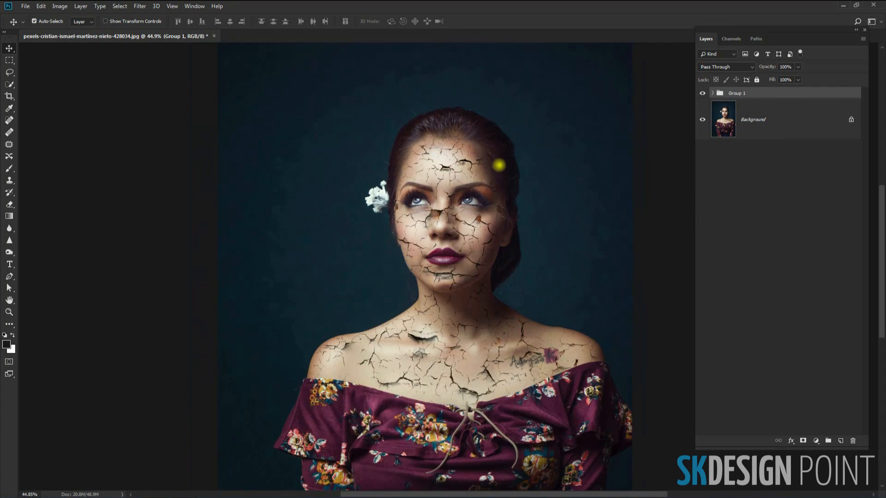
pyautogui.scroll(2, 496, 170)
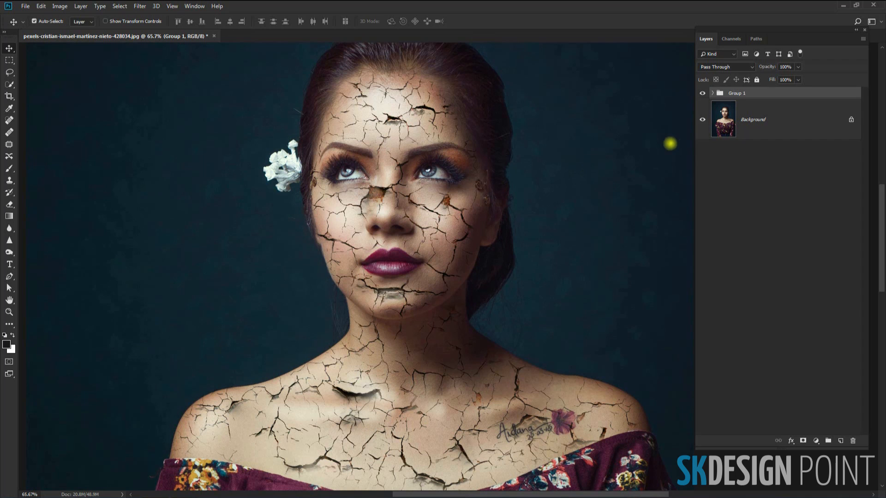
pyautogui.click(701, 93)
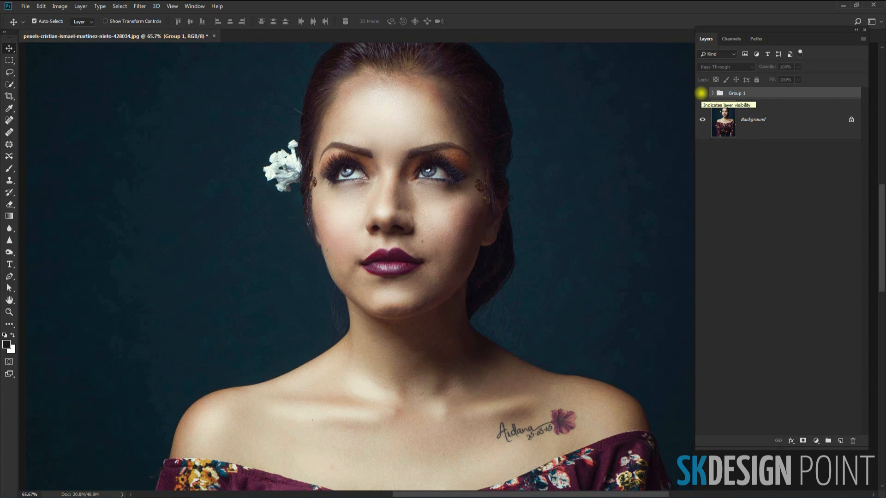
pyautogui.click(701, 93)
pyautogui.click(701, 93)
pyautogui.rightClick(701, 93)
pyautogui.click(701, 93)
pyautogui.click(702, 93)
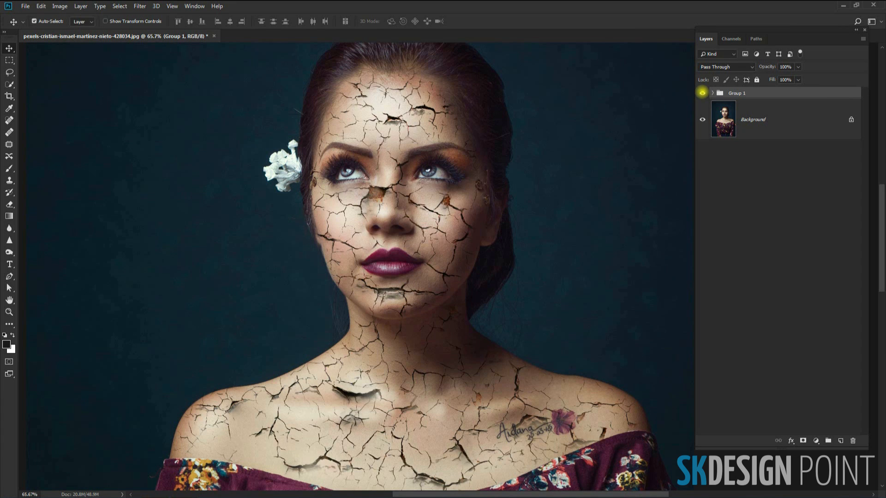